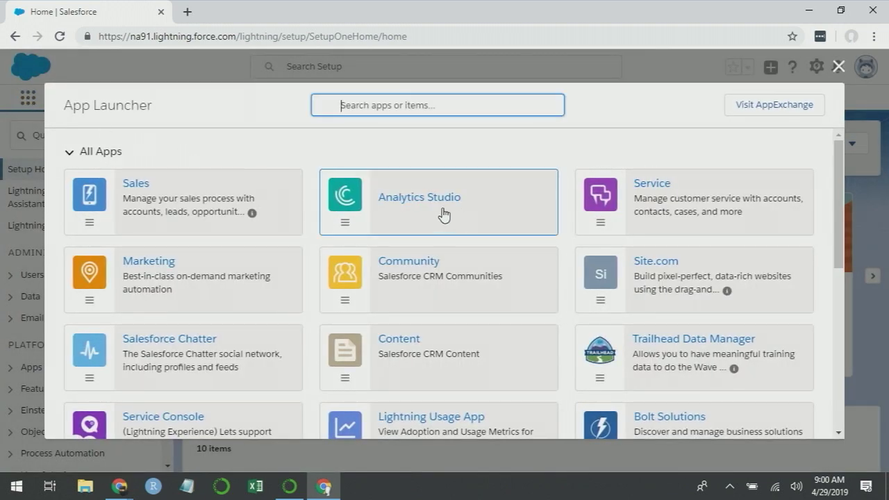
Open Analytics Studio, start a story from the RetailSales dataset with the goal Maximize DailyQuantity, and proceed to its data options
{"action": "left_click", "coordinate": [426, 199]}
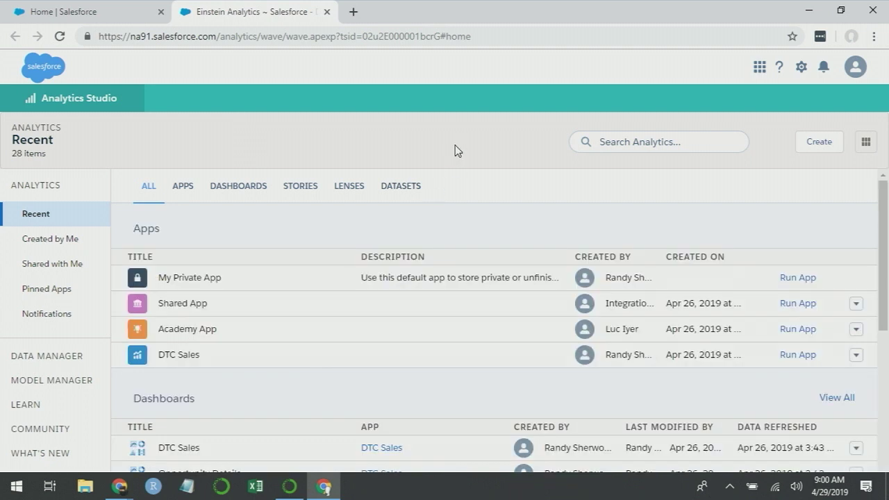
{"action": "left_click", "coordinate": [401, 188]}
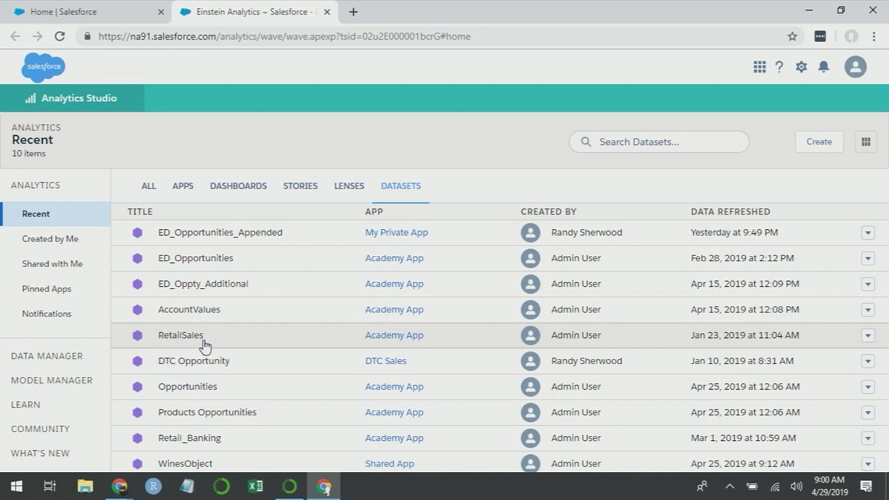
{"action": "left_click", "coordinate": [868, 337]}
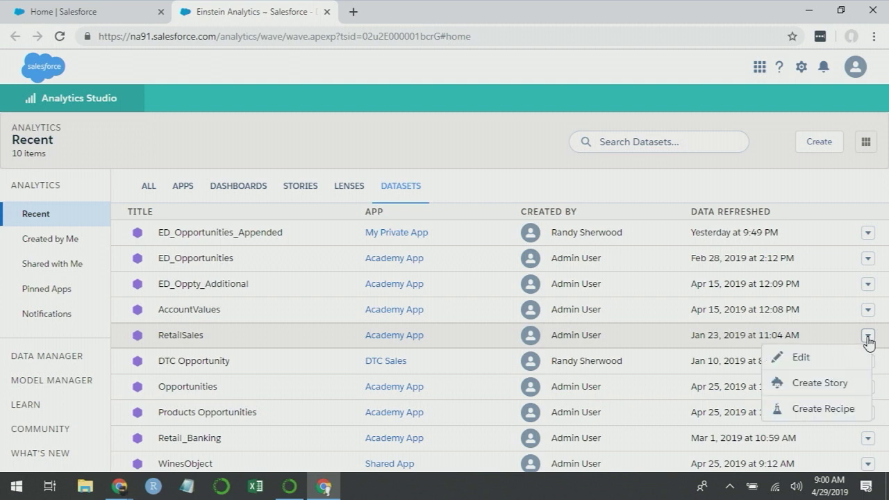
{"action": "left_click", "coordinate": [828, 384]}
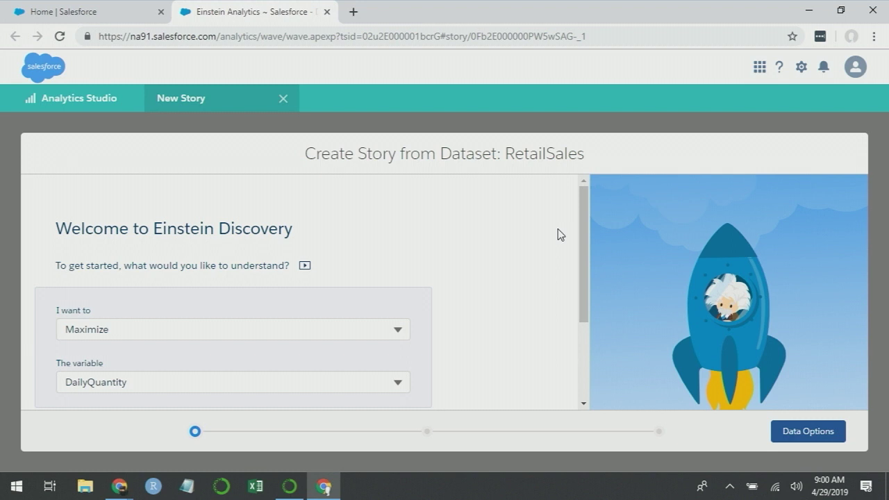
{"action": "left_click_drag", "start_coordinate": [585, 218], "coordinate": [592, 282]}
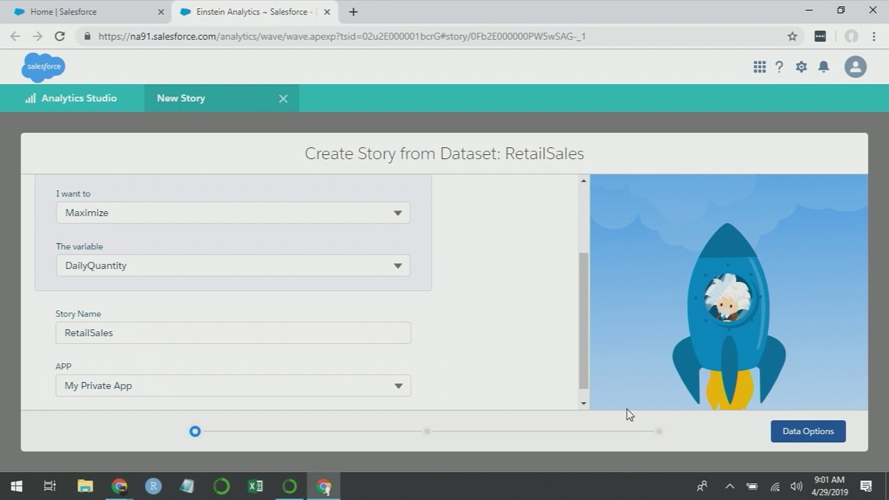
{"action": "left_click", "coordinate": [778, 434]}
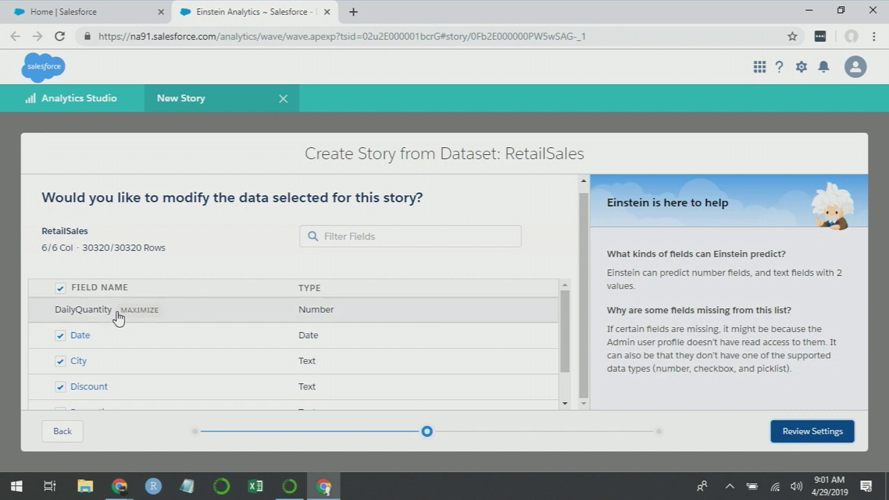
Examine the Date field's variable settings, including the analysis interval choices, trend options and date range
{"action": "left_click", "coordinate": [139, 340]}
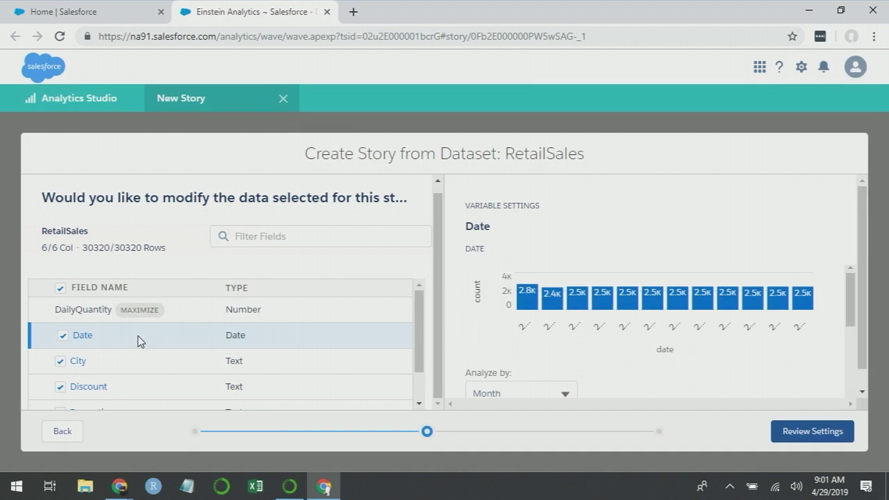
{"action": "left_click_drag", "start_coordinate": [853, 311], "coordinate": [855, 337]}
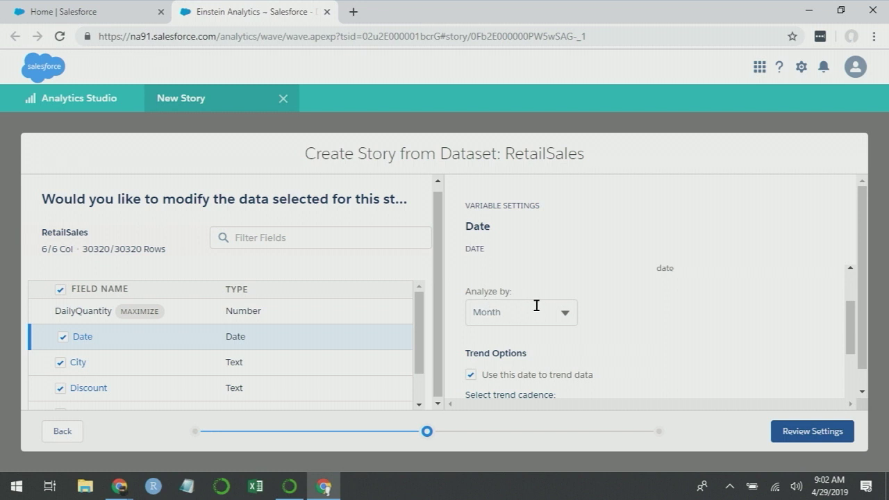
{"action": "left_click", "coordinate": [569, 315]}
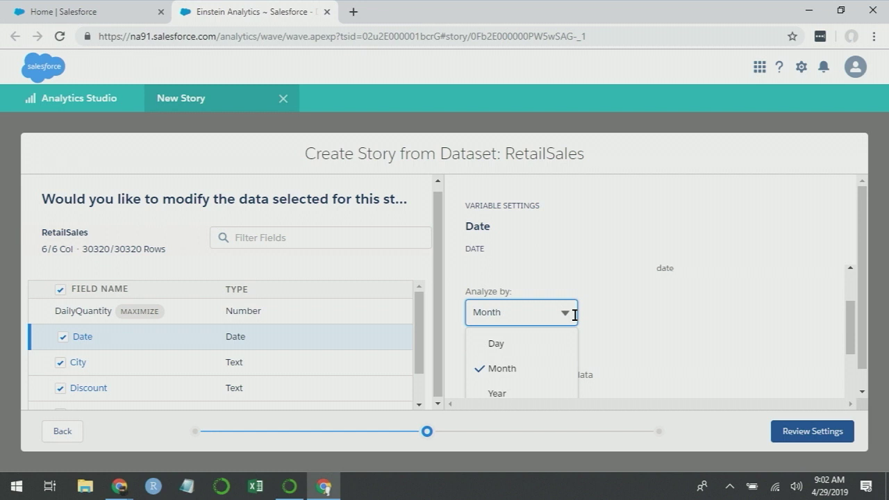
{"action": "left_click", "coordinate": [574, 314]}
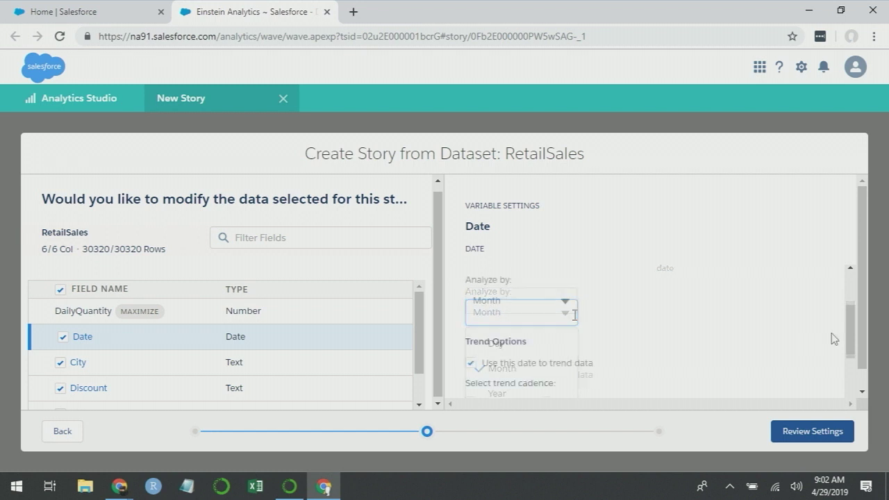
{"action": "left_click_drag", "start_coordinate": [850, 325], "coordinate": [852, 347]}
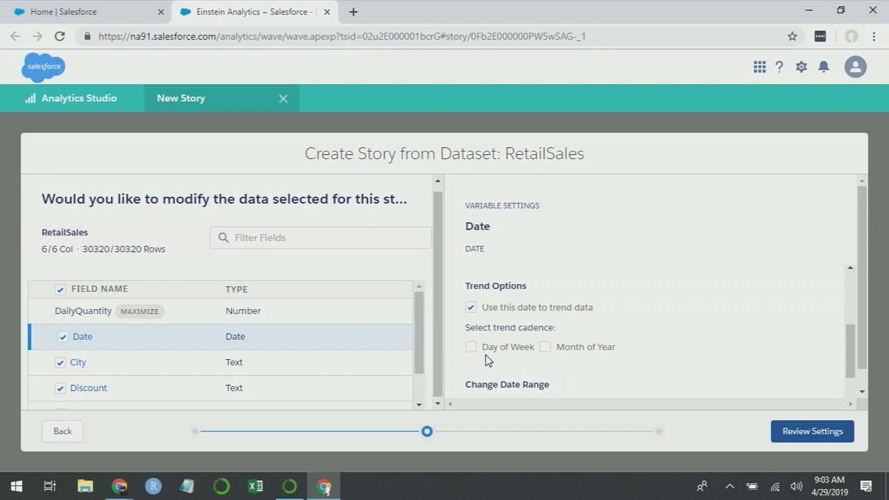
{"action": "left_click_drag", "start_coordinate": [851, 350], "coordinate": [851, 374]}
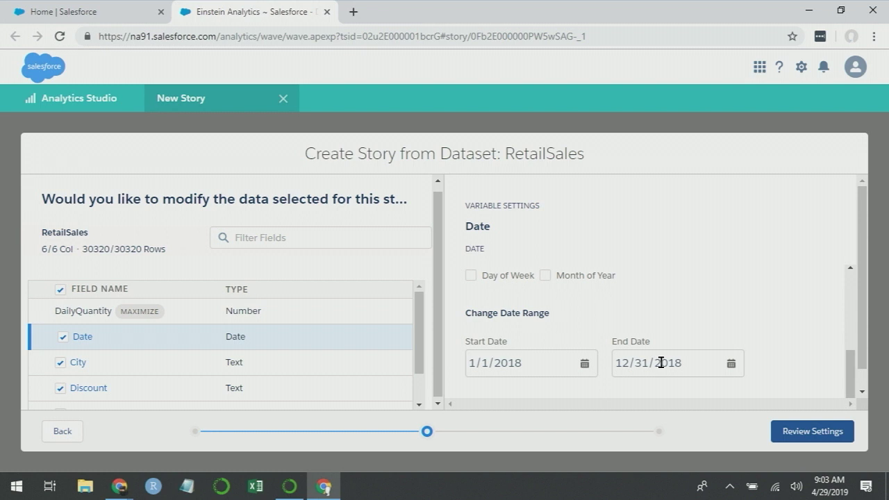
{"action": "scroll", "coordinate": [661, 363], "scroll_direction": "down", "scroll_amount": 1}
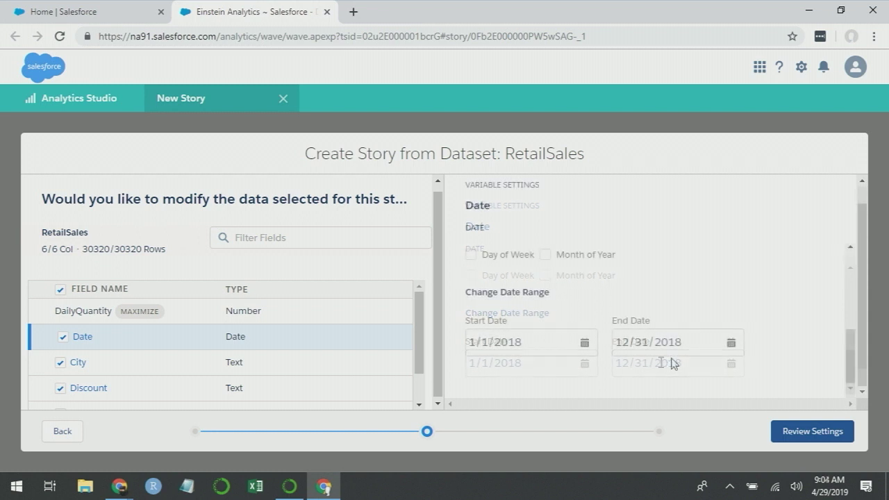
Exclude San Francisco and New York City from the City field's values and expand its Advanced Options
{"action": "left_click", "coordinate": [237, 365]}
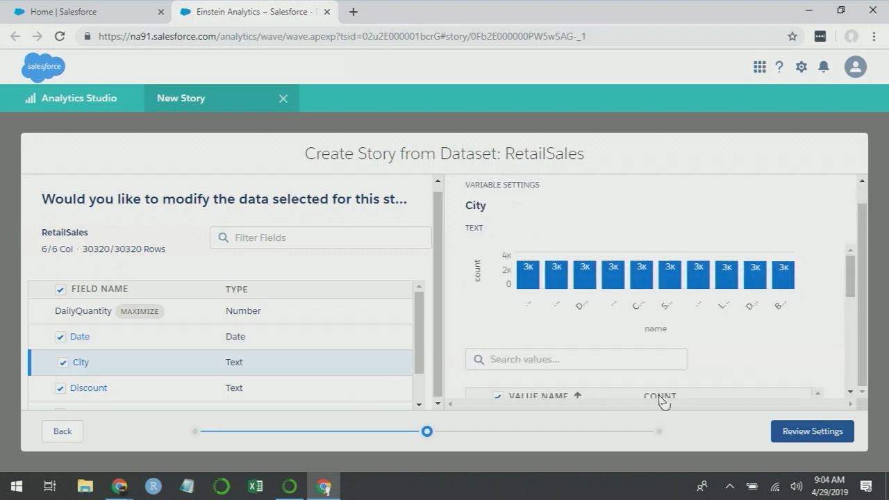
{"action": "left_click_drag", "start_coordinate": [851, 271], "coordinate": [855, 351]}
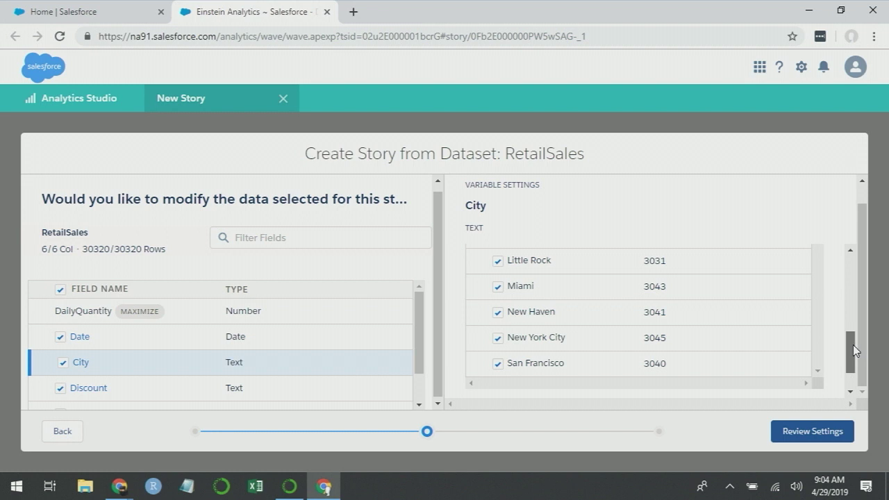
{"action": "left_click", "coordinate": [497, 364]}
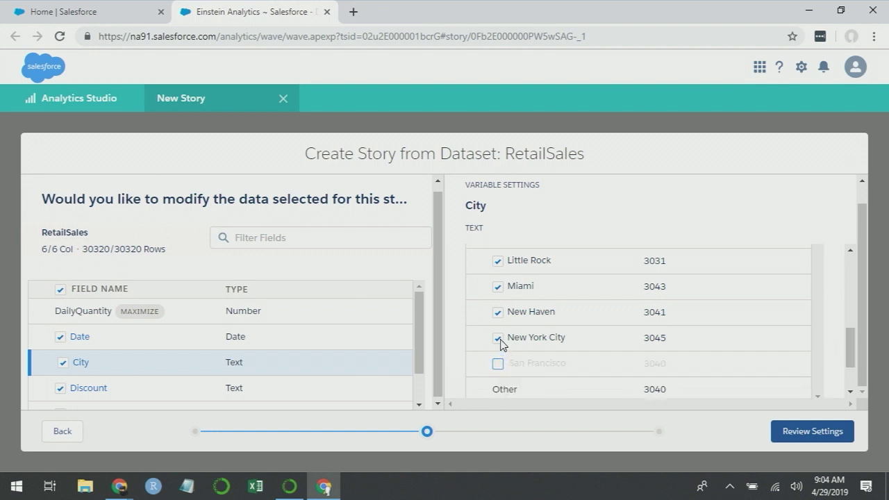
{"action": "left_click", "coordinate": [498, 339]}
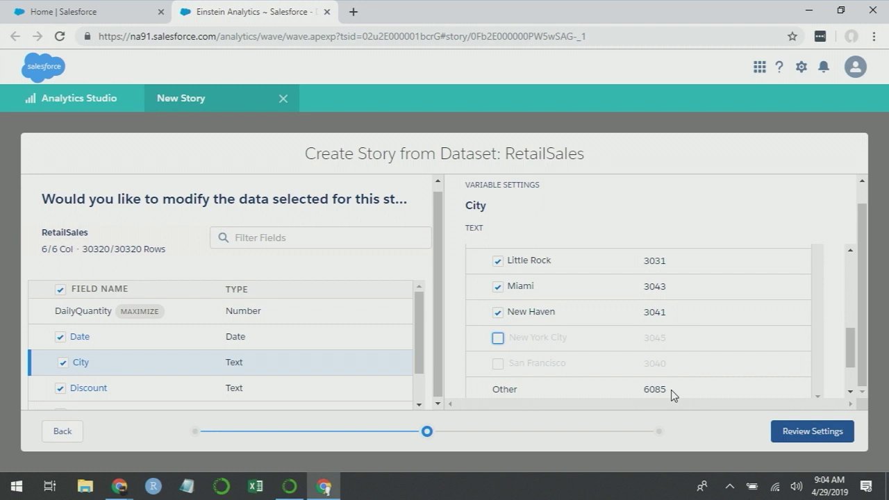
{"action": "scroll", "coordinate": [672, 395], "scroll_direction": "down", "scroll_amount": 1}
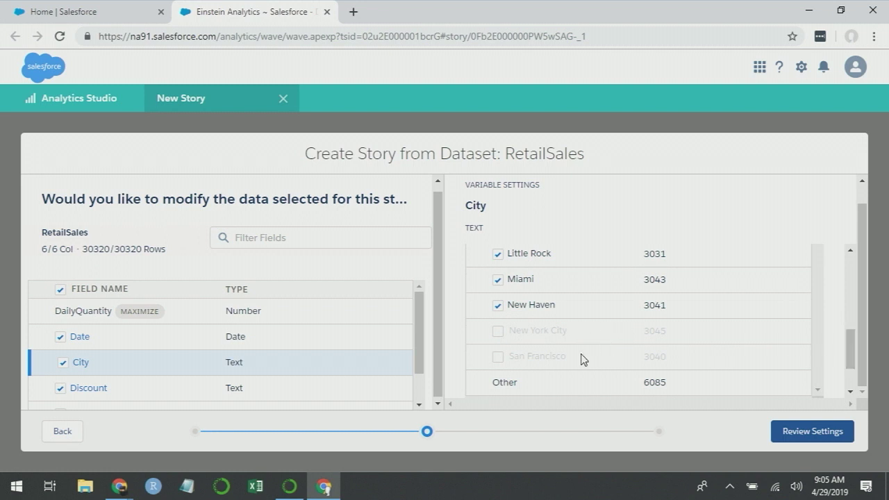
{"action": "left_click_drag", "start_coordinate": [849, 341], "coordinate": [849, 357]}
{"action": "left_click", "coordinate": [552, 373]}
{"action": "scroll", "coordinate": [846, 347], "scroll_direction": "down", "scroll_amount": 1}
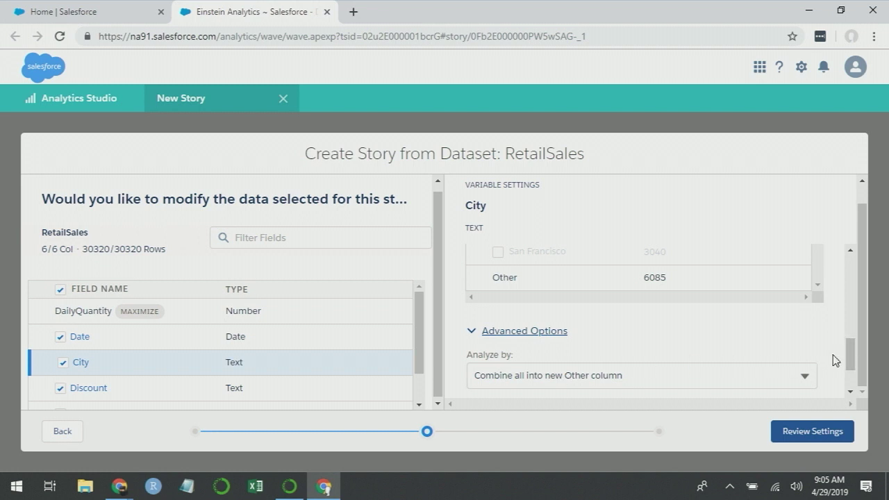
Include New York City and San Francisco in the City field's values again
{"action": "left_click_drag", "start_coordinate": [849, 361], "coordinate": [850, 325]}
{"action": "left_click", "coordinate": [497, 301]}
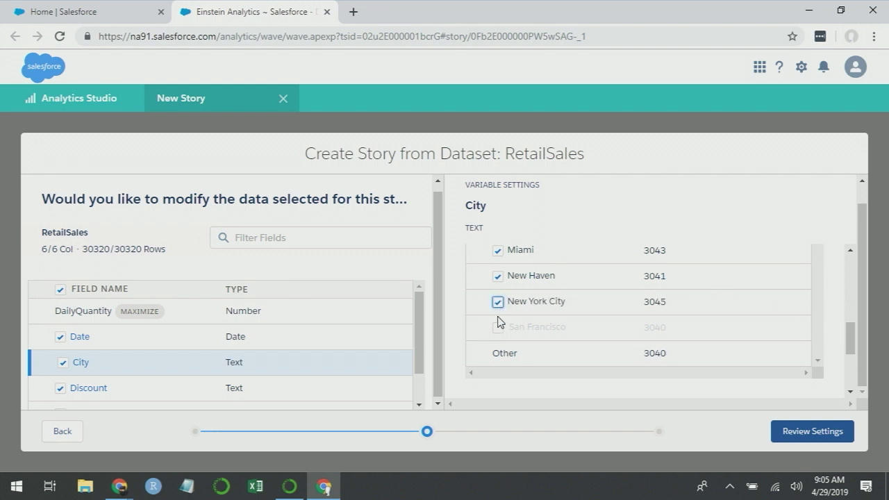
{"action": "left_click", "coordinate": [498, 327]}
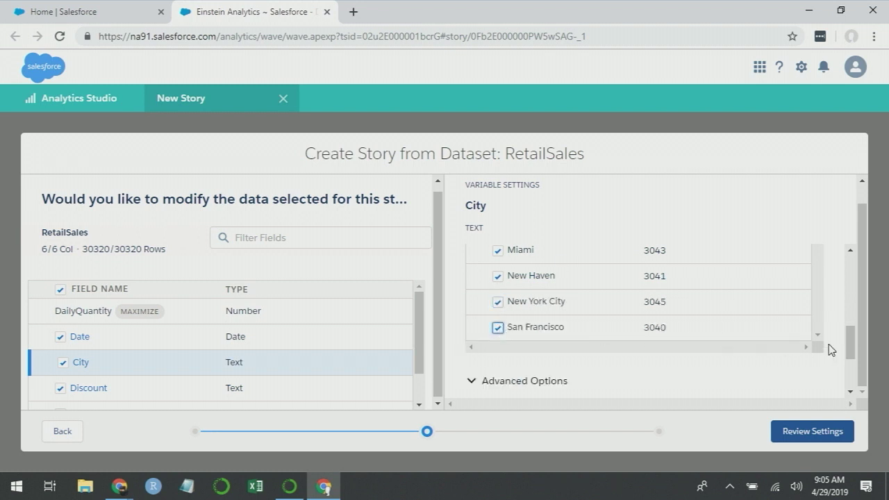
Check the City field's remaining advanced options, then review the story settings and create the RetailSales story
{"action": "left_click_drag", "start_coordinate": [852, 338], "coordinate": [851, 364]}
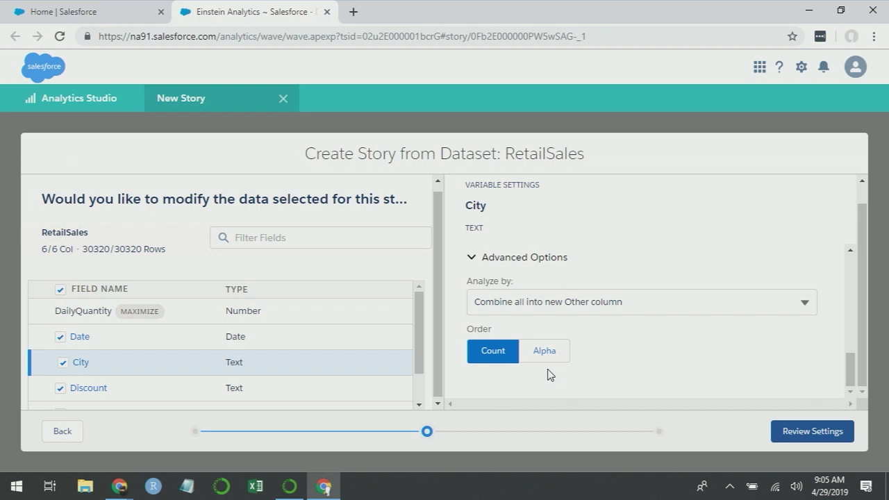
{"action": "left_click", "coordinate": [833, 433]}
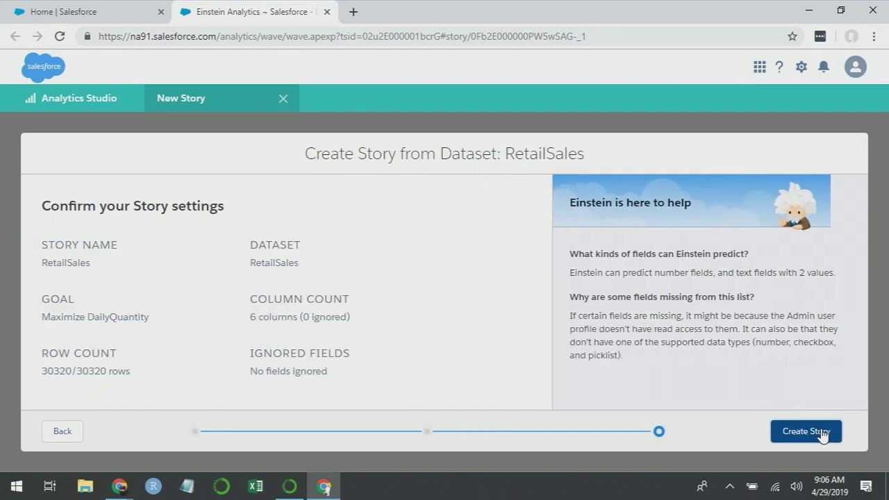
{"action": "left_click", "coordinate": [809, 431]}
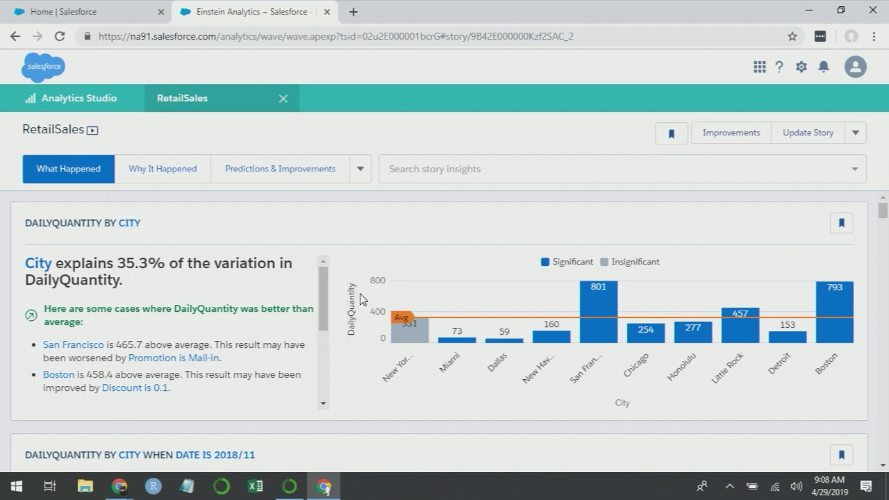
Set the browser zoom to 80% on the RetailSales story page
{"action": "left_click", "coordinate": [873, 37]}
{"action": "left_click", "coordinate": [785, 169]}
{"action": "left_click", "coordinate": [785, 169]}
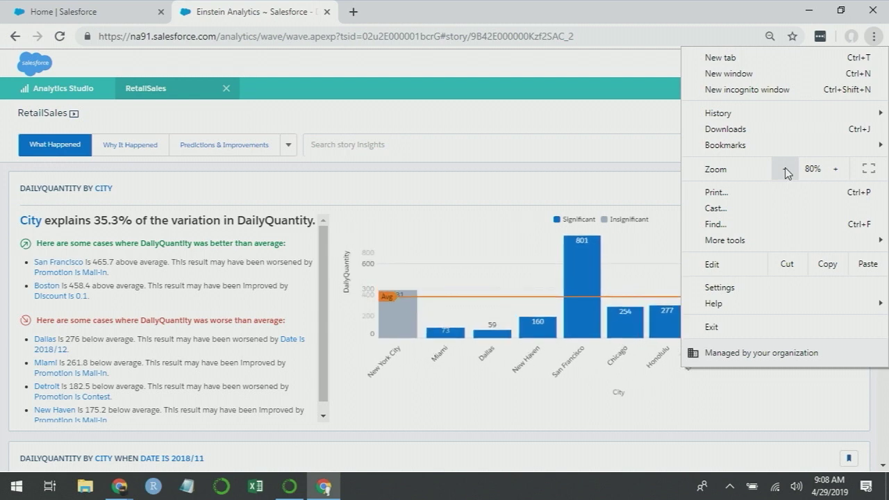
{"action": "left_click", "coordinate": [315, 193]}
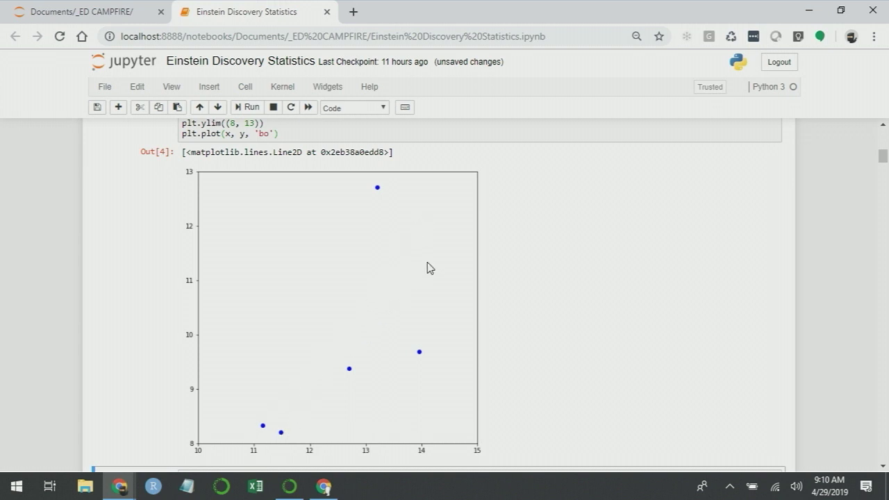
In the Jupyter notebook Einstein Discovery Statistics, run the cell that plots the data points with the black mean line
{"action": "scroll", "coordinate": [835, 267], "scroll_direction": "down", "scroll_amount": 2}
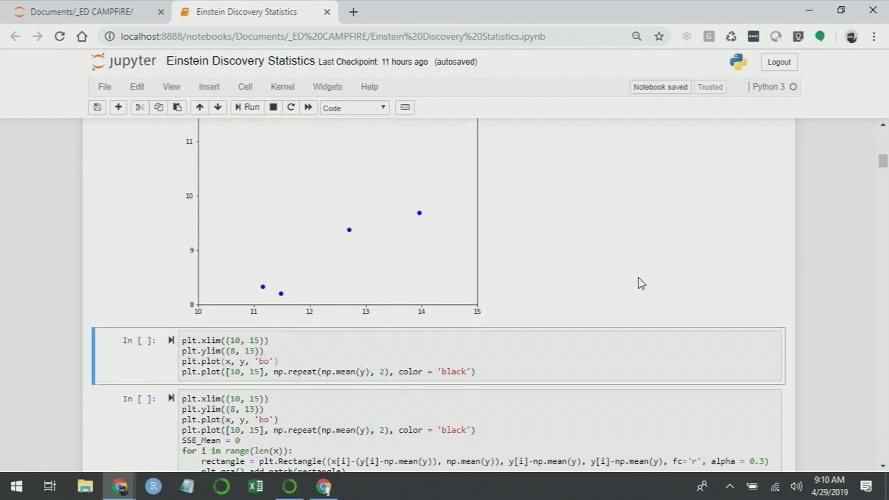
{"action": "left_click", "coordinate": [532, 373]}
{"action": "key", "text": "shift+Return"}
{"action": "scroll", "coordinate": [728, 230], "scroll_direction": "down", "scroll_amount": 3}
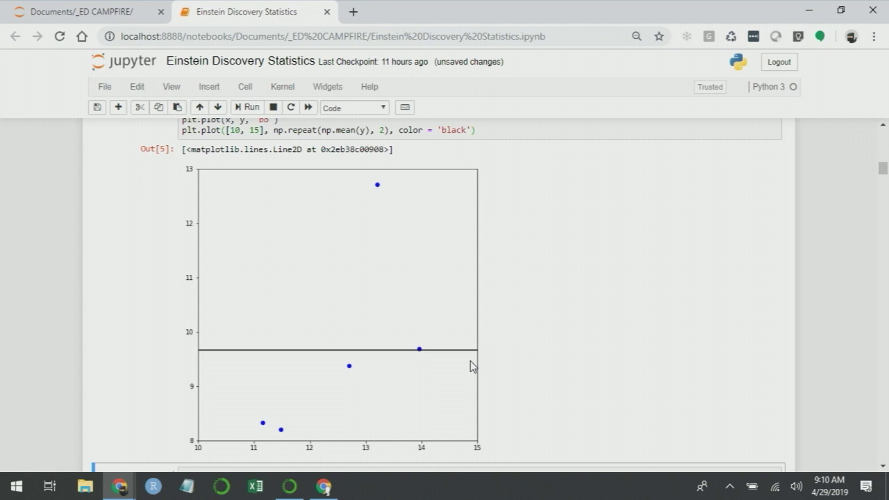
Run the cell that draws the red squared errors around the mean and the cell that computes round(np.sqrt(SSE_Mean),2)
{"action": "scroll", "coordinate": [525, 363], "scroll_direction": "down", "scroll_amount": 1}
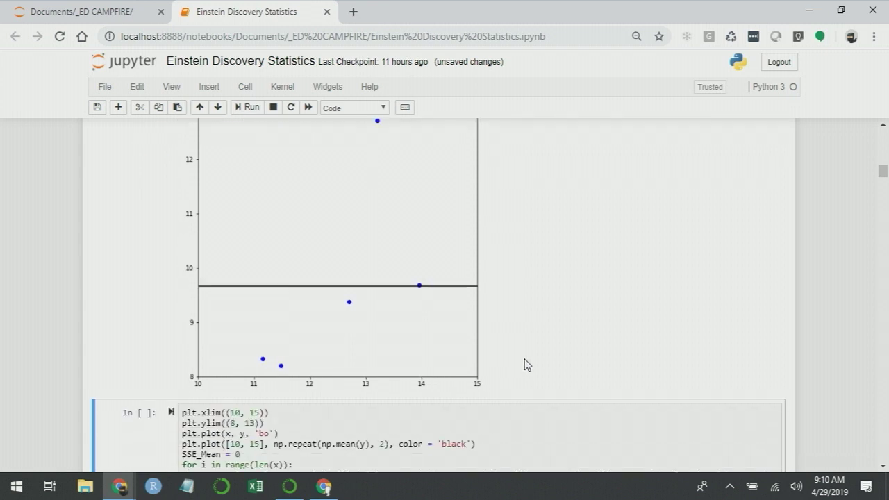
{"action": "left_click", "coordinate": [437, 421]}
{"action": "key", "text": "shift+Return"}
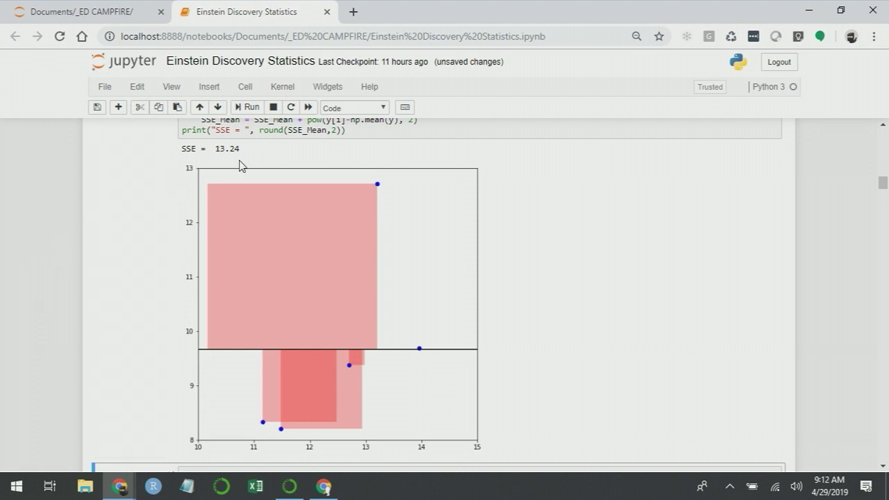
{"action": "scroll", "coordinate": [2, 236], "scroll_direction": "down", "scroll_amount": 2}
{"action": "left_click", "coordinate": [325, 336]}
{"action": "key", "text": "shift+Return"}
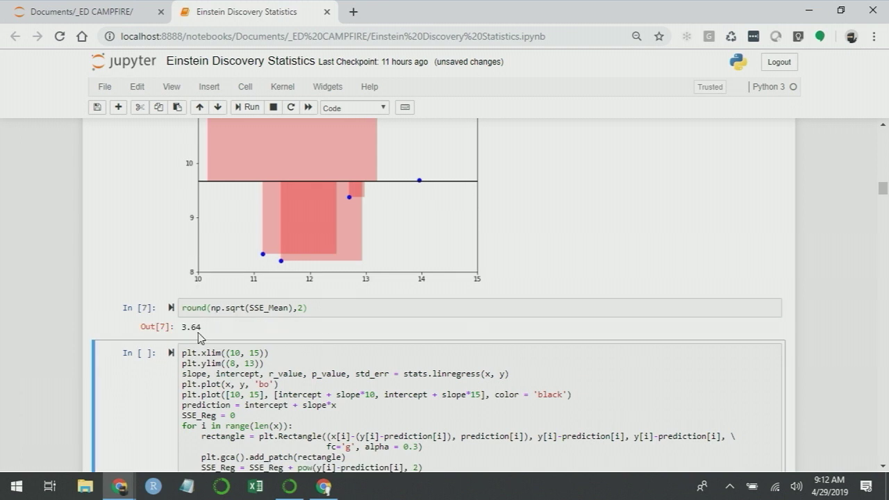
Run the linear regression cell that draws the green squared errors and the cell that computes round(np.sqrt(SSE_Reg), 2)
{"action": "scroll", "coordinate": [229, 337], "scroll_direction": "down", "scroll_amount": 1}
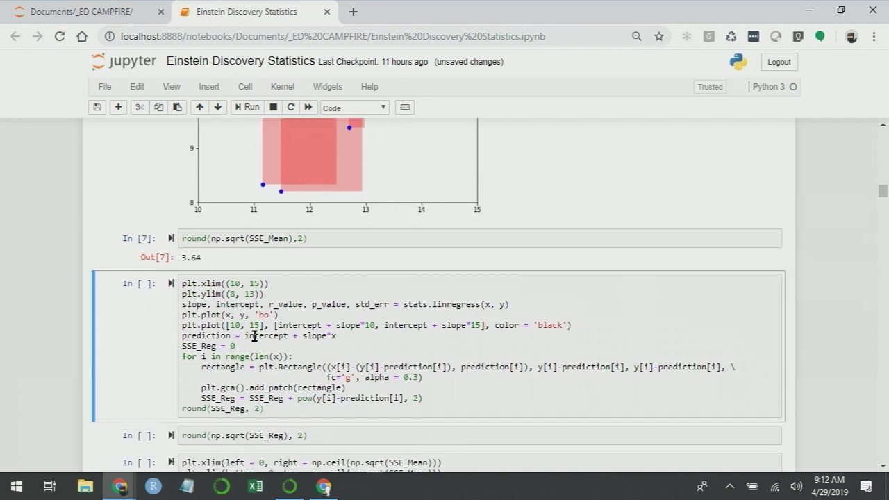
{"action": "left_click", "coordinate": [295, 411]}
{"action": "key", "text": "shift+Return"}
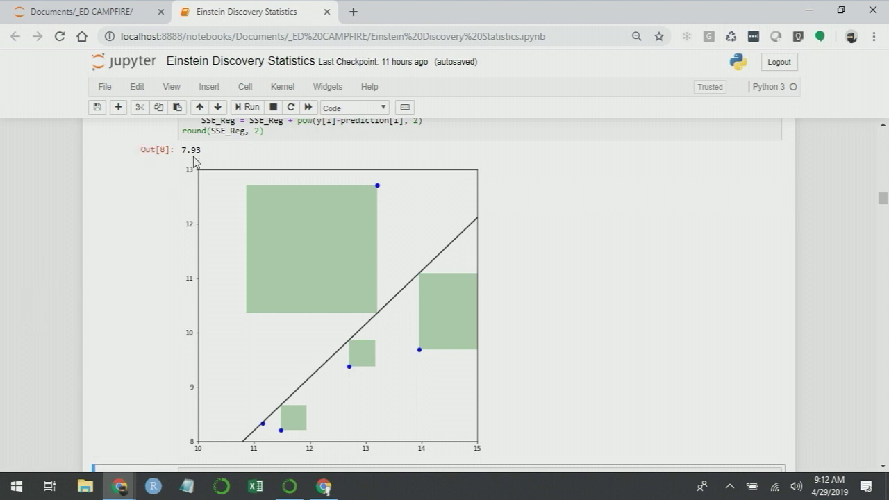
{"action": "scroll", "coordinate": [193, 161], "scroll_direction": "down", "scroll_amount": 2}
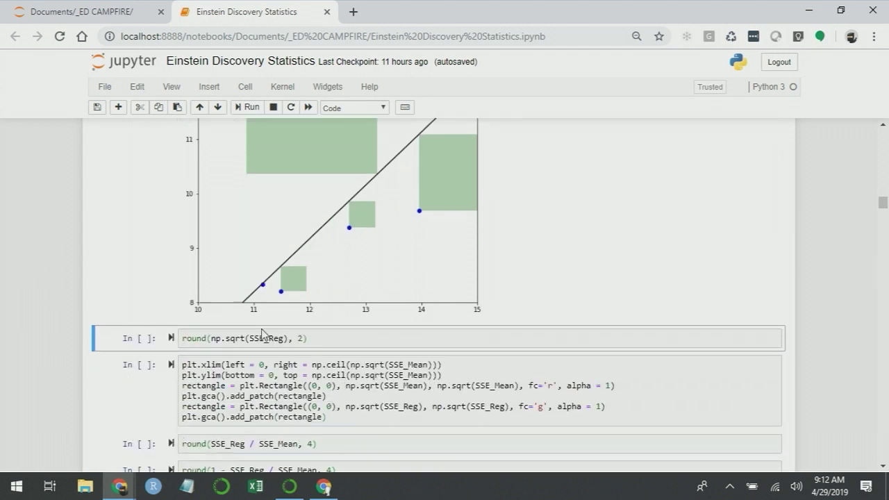
{"action": "left_click", "coordinate": [321, 338]}
{"action": "key", "text": "shift+Return"}
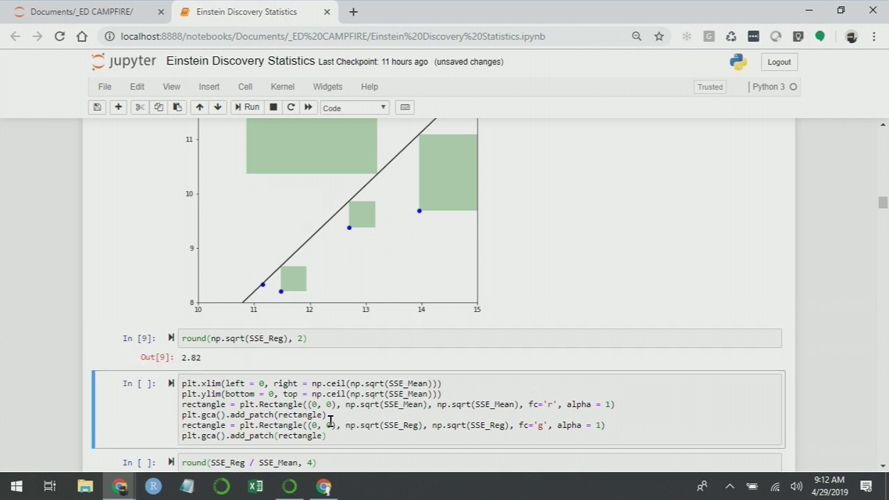
Run the cell that draws the red SSE_Mean square and the green SSE_Reg square over each other, and view the plot
{"action": "left_click", "coordinate": [359, 434]}
{"action": "key", "text": "shift+Return"}
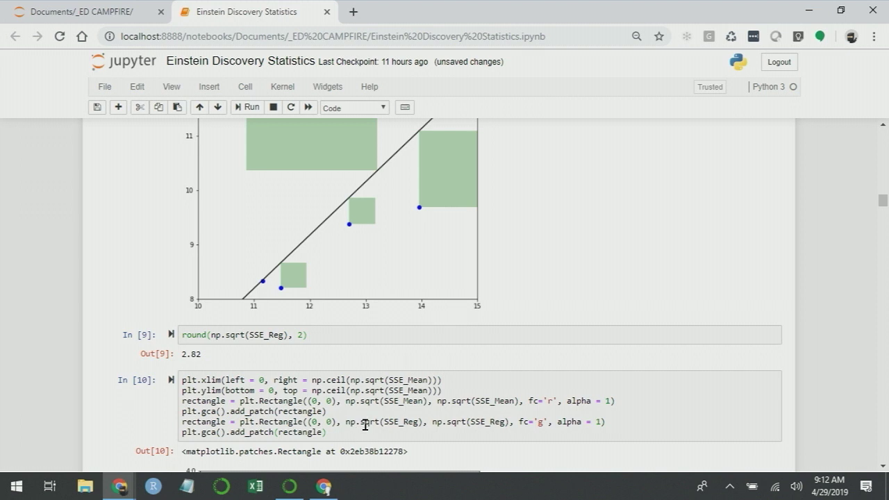
{"action": "scroll", "coordinate": [39, 294], "scroll_direction": "down", "scroll_amount": 4}
{"action": "scroll", "coordinate": [43, 292], "scroll_direction": "down", "scroll_amount": 1}
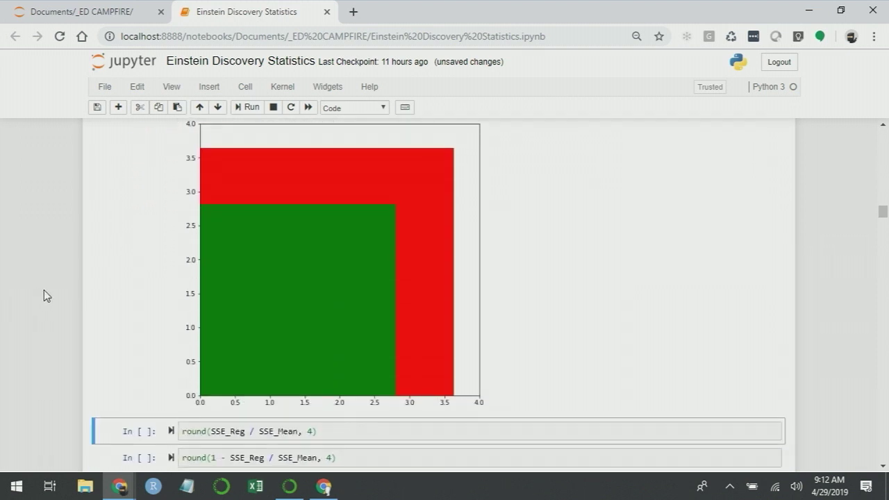
{"action": "scroll", "coordinate": [168, 280], "scroll_direction": "up", "scroll_amount": 1}
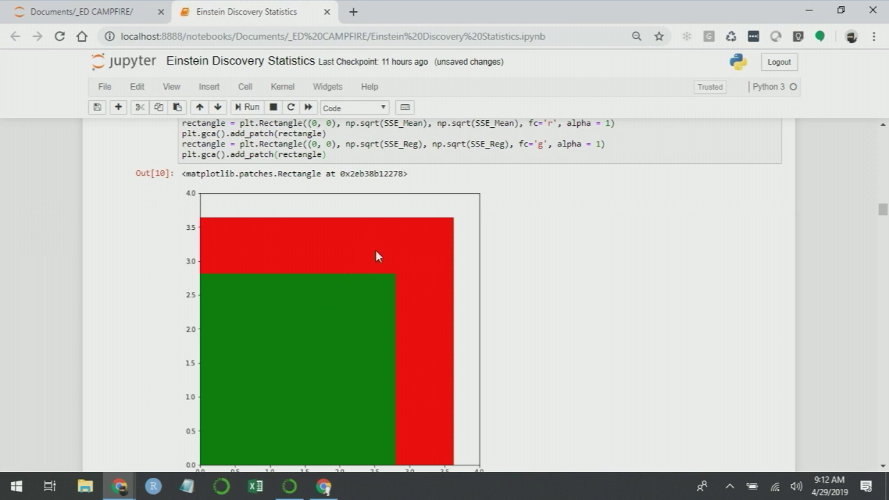
Run the cell that computes the error ratio round(SSE_Reg / SSE_Mean, 4)
{"action": "scroll", "coordinate": [376, 250], "scroll_direction": "down", "scroll_amount": 1}
{"action": "left_click", "coordinate": [359, 430]}
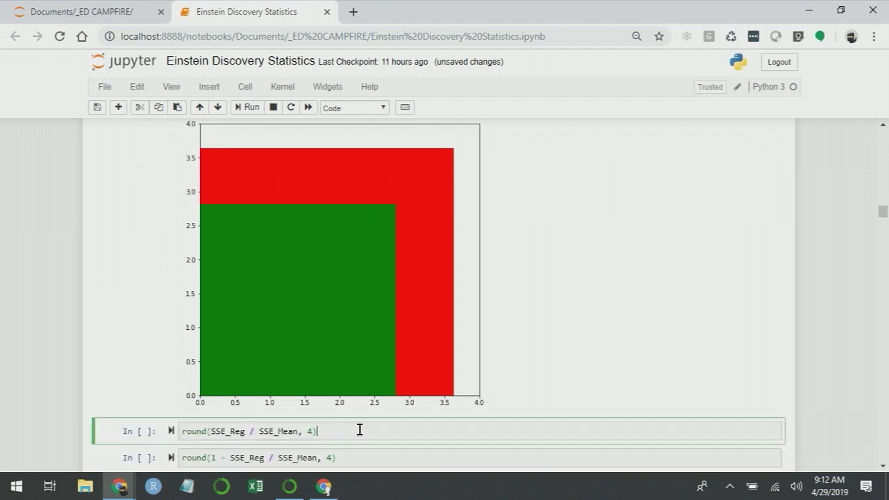
{"action": "key", "text": "shift+Return"}
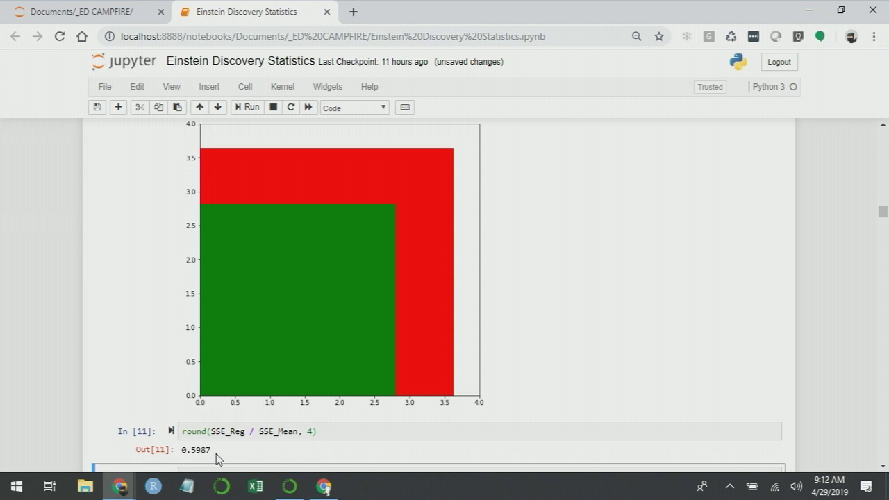
Run the cells that compute round(1 - SSE_Reg / SSE_Mean, 4) and round(pow(r_value, 2), 4)
{"action": "scroll", "coordinate": [359, 401], "scroll_direction": "down", "scroll_amount": 1}
{"action": "left_click", "coordinate": [356, 403]}
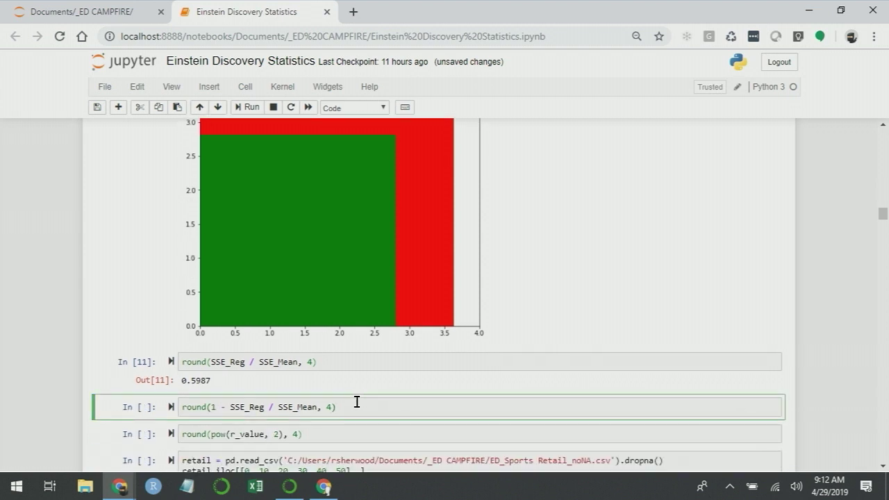
{"action": "key", "text": "shift+Return"}
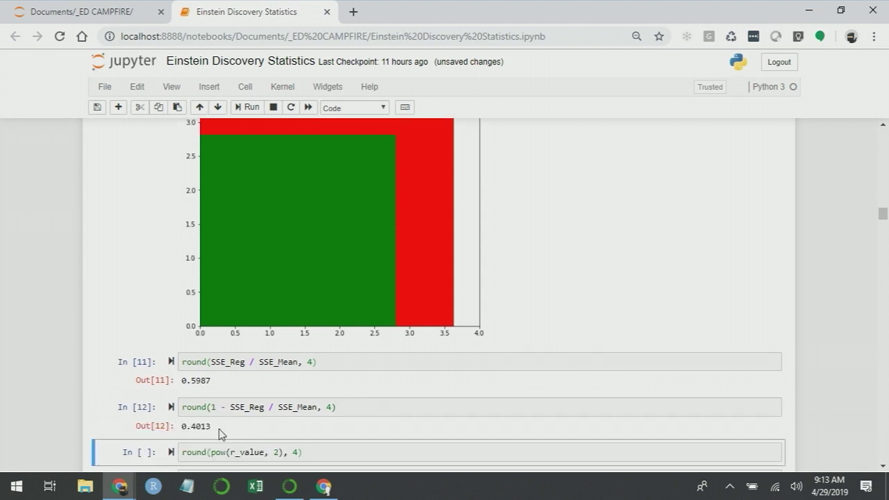
{"action": "left_click", "coordinate": [330, 453]}
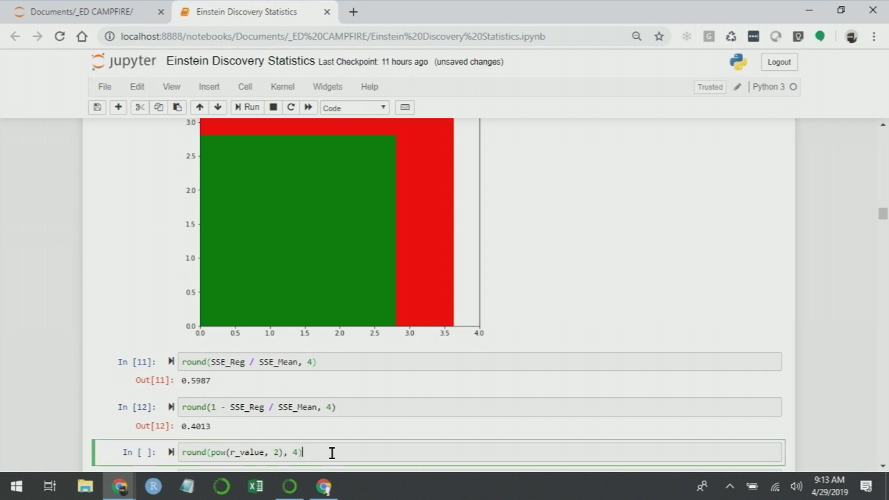
{"action": "key", "text": "shift+Return"}
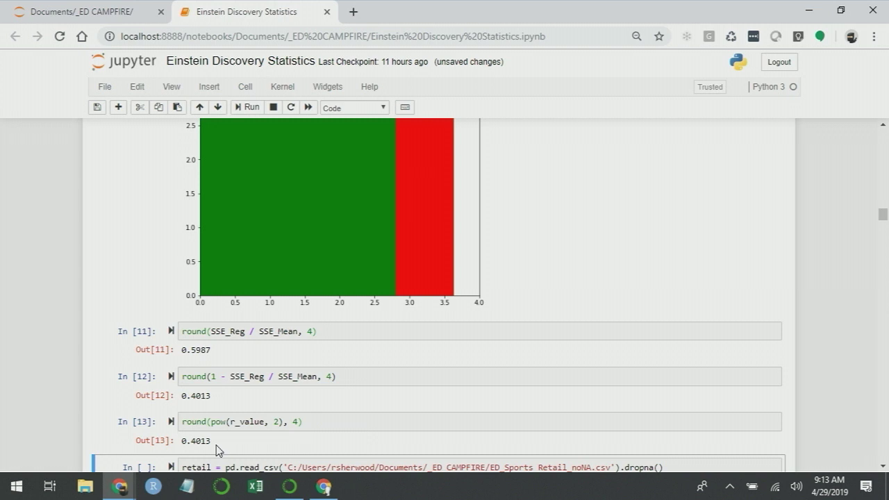
Run the cell that loads ED_Sports Retail_noNA.csv and the cell that adds a True/False column for each of six stores
{"action": "key", "text": "shift+Return"}
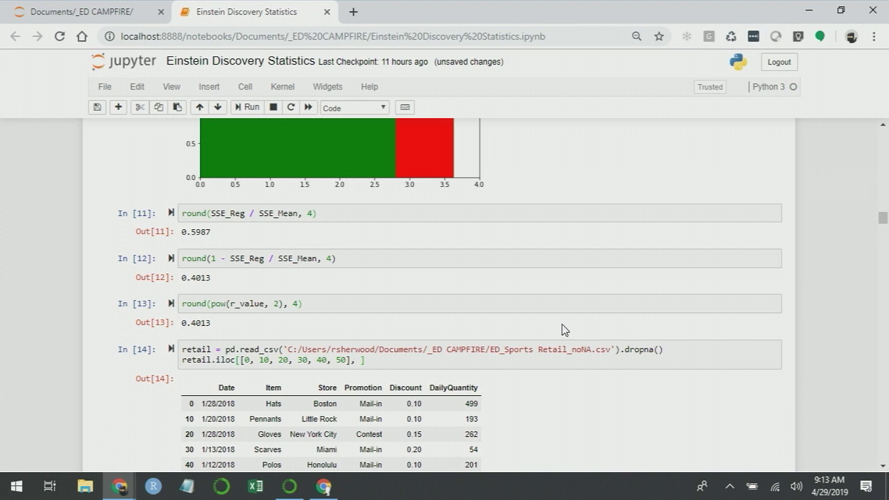
{"action": "scroll", "coordinate": [563, 327], "scroll_direction": "down", "scroll_amount": 2}
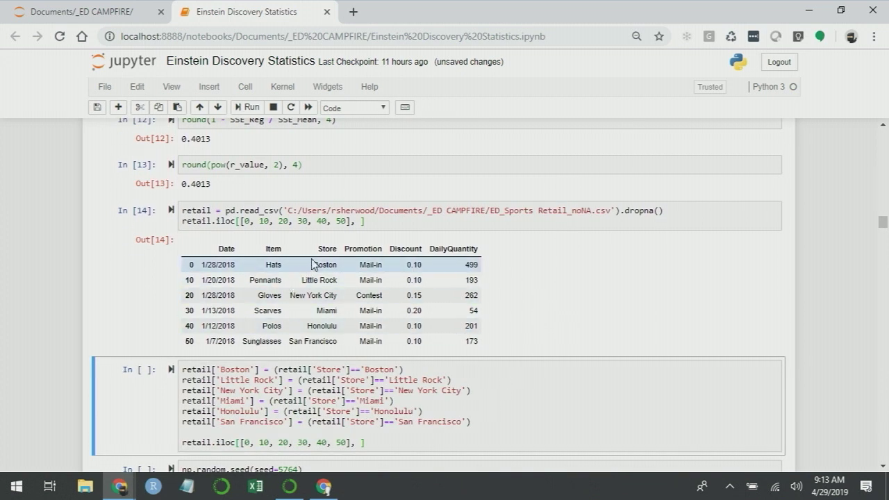
{"action": "left_click", "coordinate": [388, 439]}
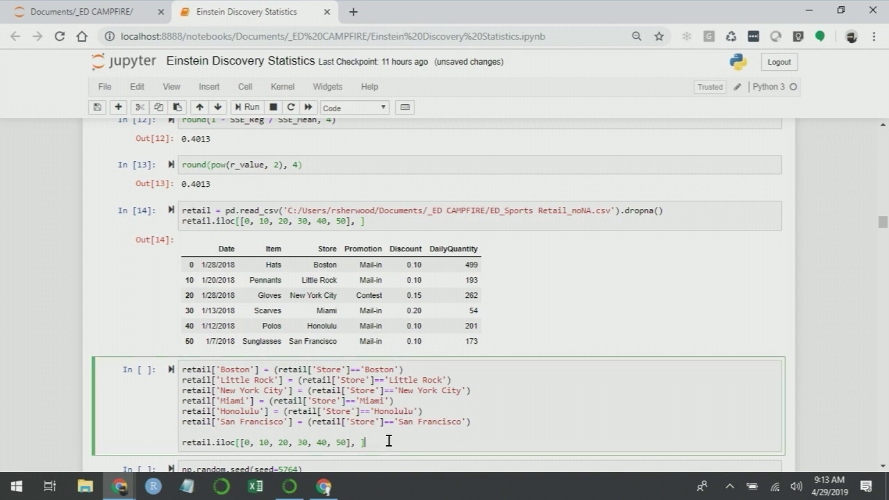
{"action": "key", "text": "shift+Return"}
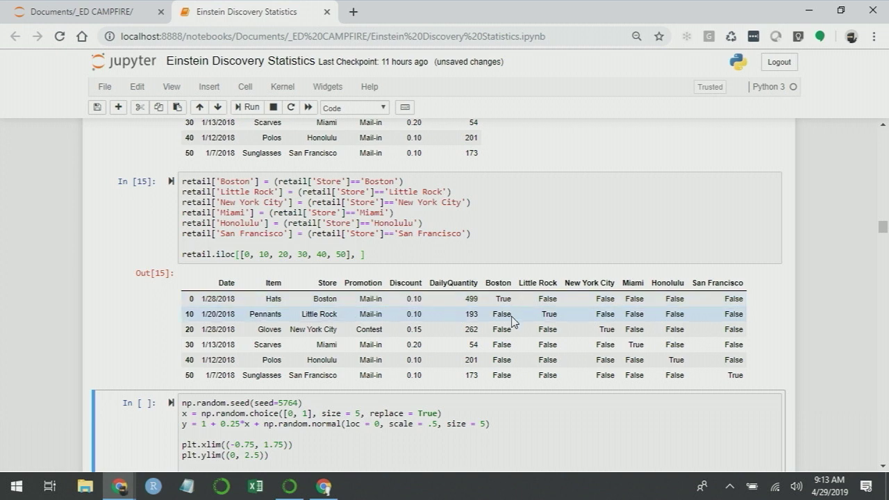
Run the cell that fits and plots a linear regression on five random points with x values of 0 or 1
{"action": "scroll", "coordinate": [511, 320], "scroll_direction": "down", "scroll_amount": 1}
{"action": "key", "text": "shift+Return"}
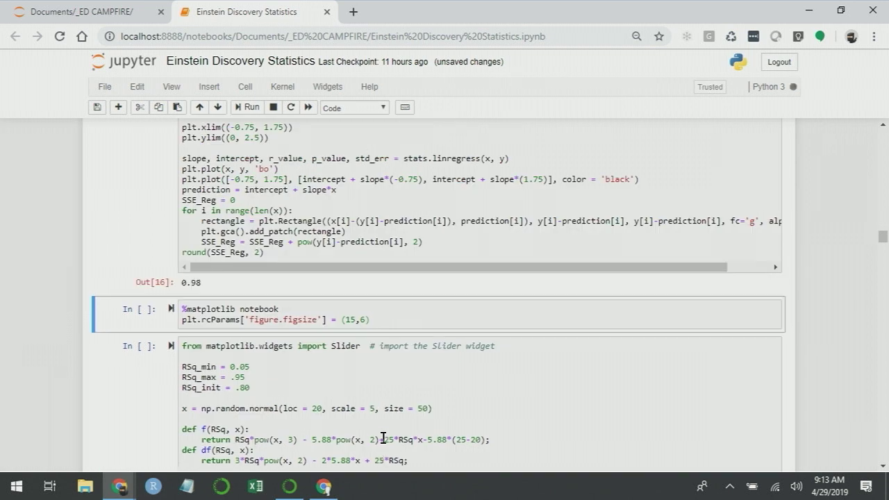
{"action": "scroll", "coordinate": [3, 278], "scroll_direction": "down", "scroll_amount": 2}
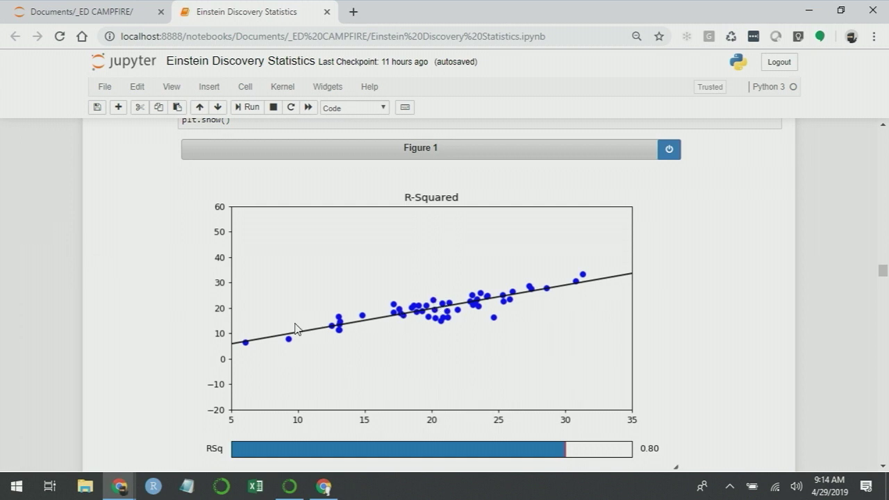
Lower the RSq slider under the R-Squared scatter plot to 0.43, 0.29 and finally 0.19
{"action": "left_click", "coordinate": [556, 453]}
{"action": "left_click_drag", "start_coordinate": [548, 452], "coordinate": [401, 453]}
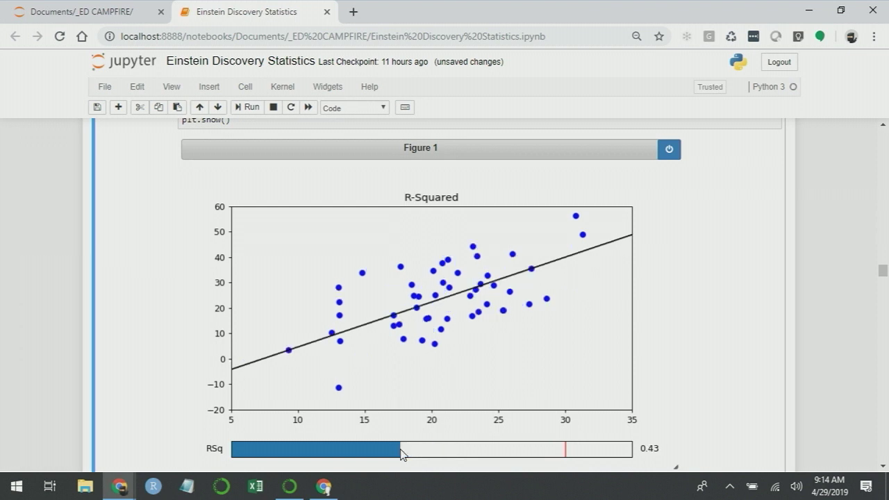
{"action": "left_click", "coordinate": [340, 452]}
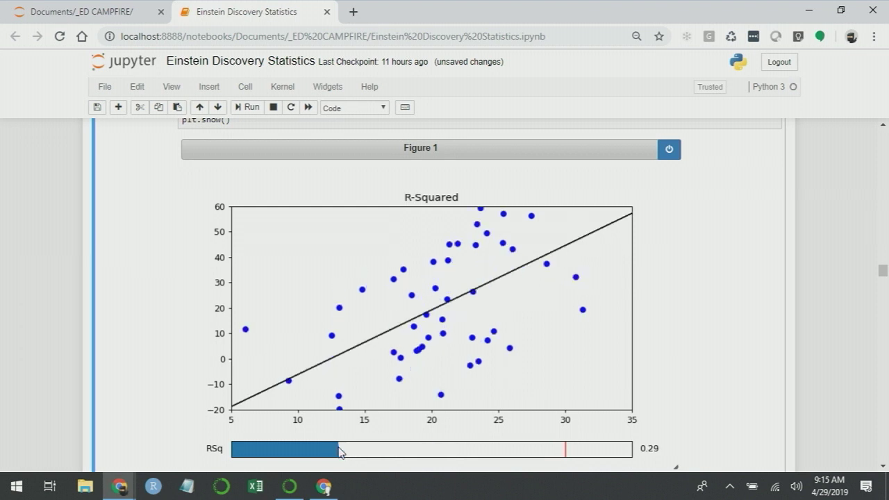
{"action": "left_click", "coordinate": [293, 453]}
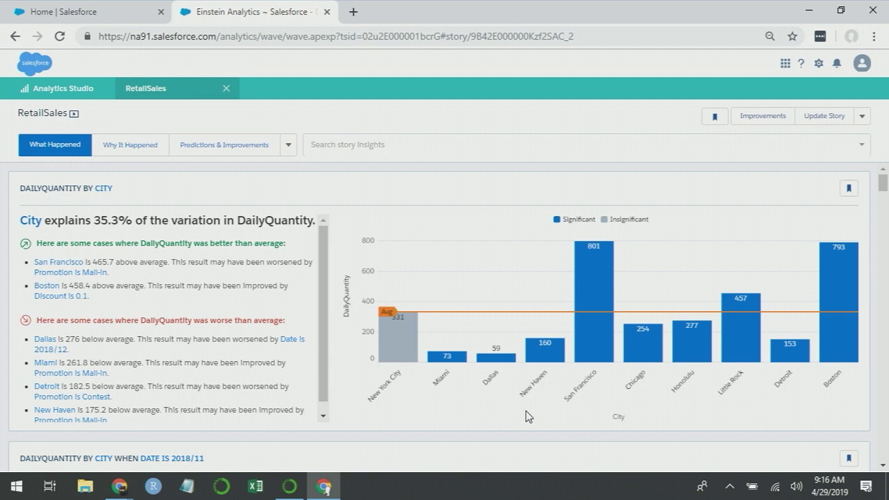
In the RetailSales story, inspect the details of the New York City and Boston bars in the DailyQuantity by City chart
{"action": "mouse_move", "coordinate": [394, 341]}
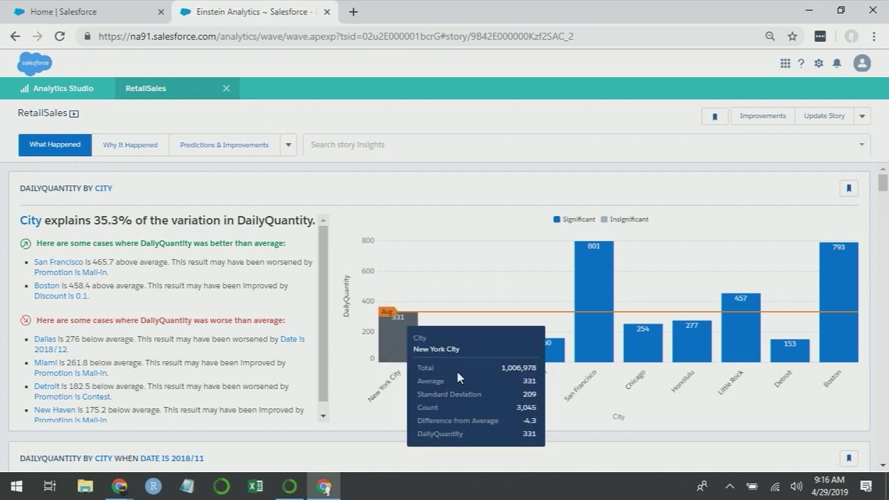
{"action": "mouse_move", "coordinate": [835, 323]}
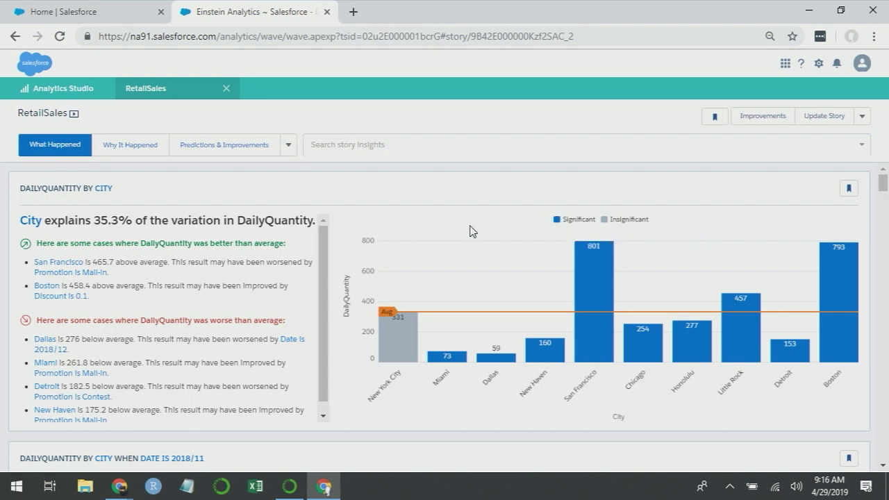
Switch back to the Jupyter notebook and run the coinflip(n = 100) cell that uses random seed 5764
{"action": "key", "text": "alt+Tab"}
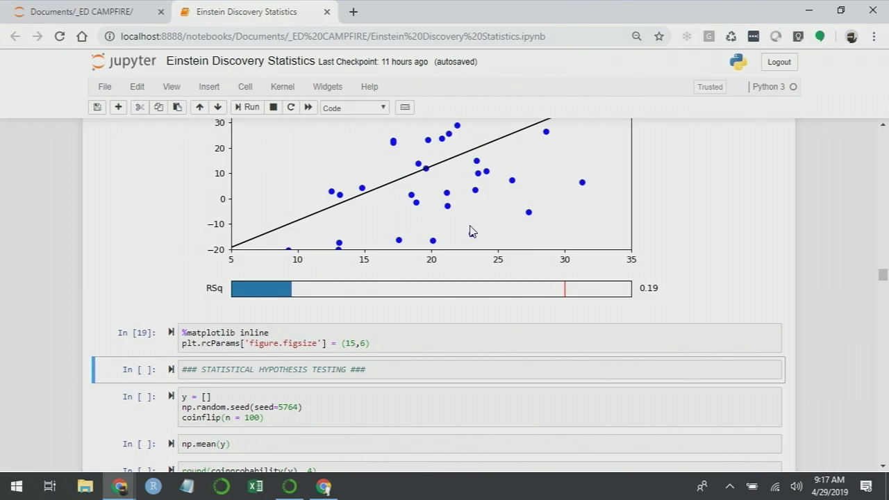
{"action": "scroll", "coordinate": [471, 232], "scroll_direction": "down", "scroll_amount": 1}
{"action": "left_click", "coordinate": [318, 353]}
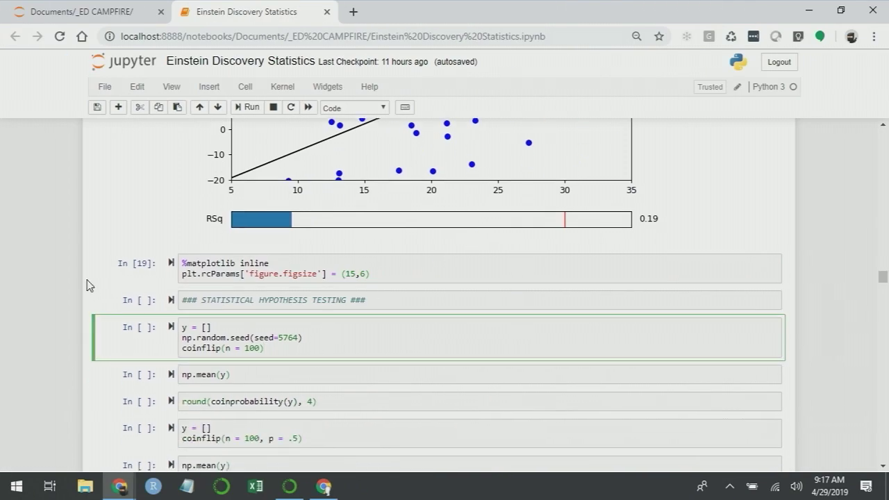
{"action": "key", "text": "shift+Return"}
{"action": "scroll", "coordinate": [45, 263], "scroll_direction": "down", "scroll_amount": 3}
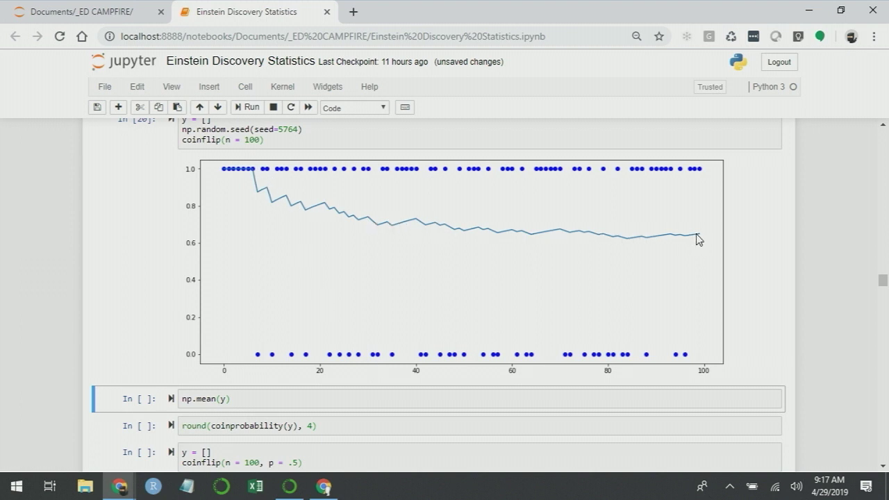
Compute np.mean(y) and round(coinprobability(y), 4) for the seeded coin flips by running their cells
{"action": "left_click", "coordinate": [325, 398]}
{"action": "key", "text": "shift+Return"}
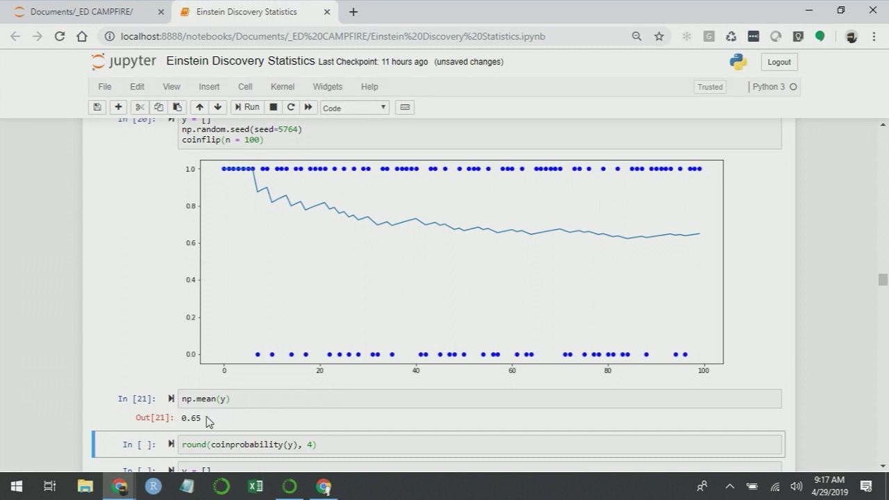
{"action": "left_click", "coordinate": [333, 446]}
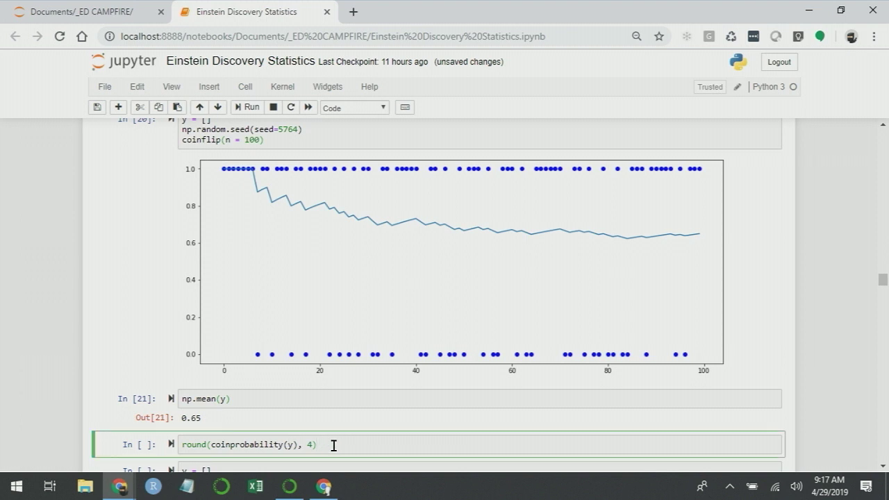
{"action": "key", "text": "shift+Return"}
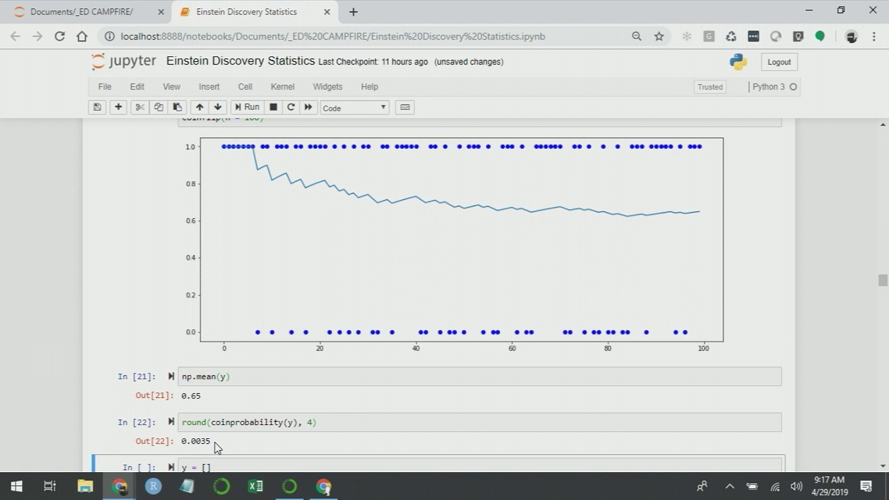
Run the coinflip(n = 100, p = .5) cell to plot a second series of 100 flips with a fair coin
{"action": "scroll", "coordinate": [217, 447], "scroll_direction": "down", "scroll_amount": 1}
{"action": "left_click", "coordinate": [321, 408]}
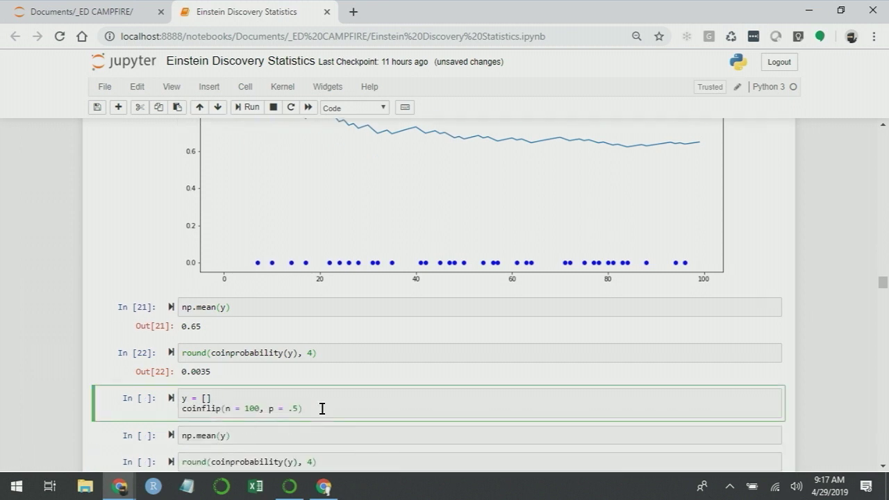
{"action": "key", "text": "shift+Return"}
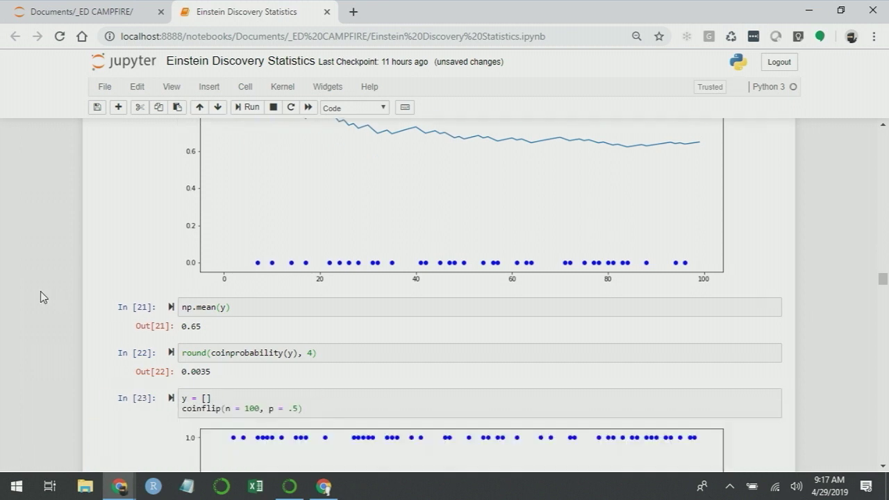
{"action": "scroll", "coordinate": [41, 292], "scroll_direction": "down", "scroll_amount": 3}
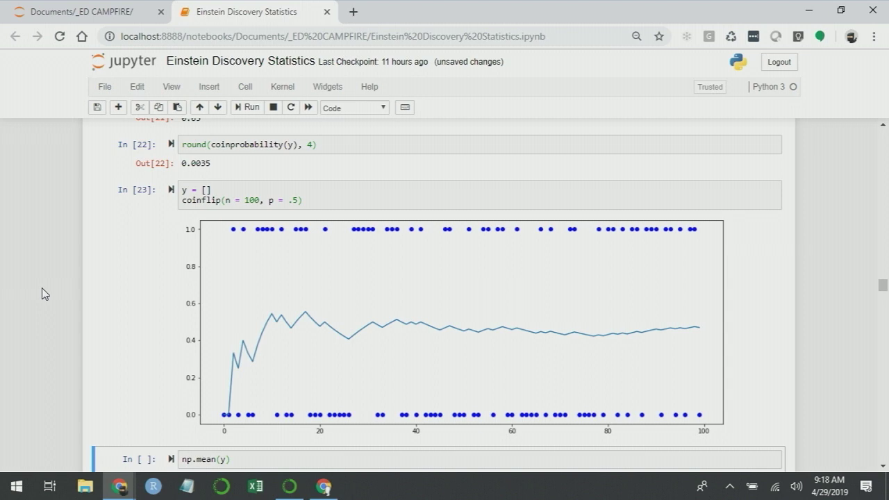
Run the np.mean(y) and round(coinprobability(y), 4) cells for the fair coin flips, and briefly highlight the probability output
{"action": "left_click", "coordinate": [247, 452]}
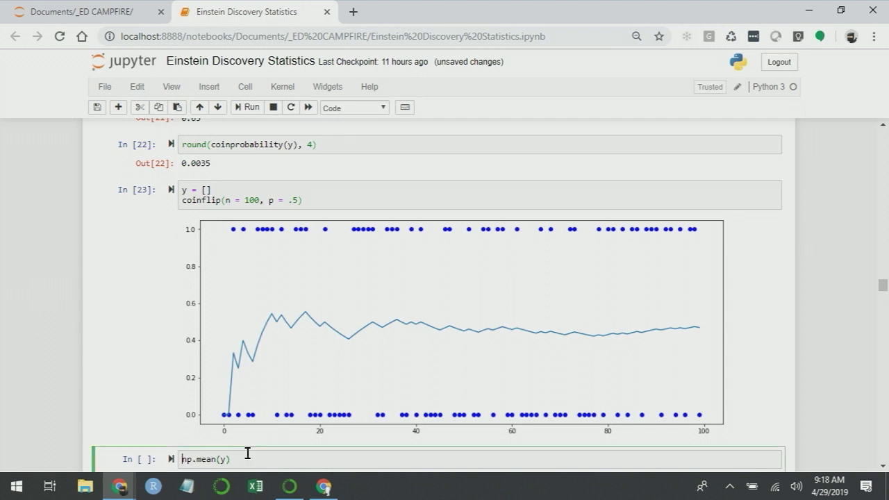
{"action": "key", "text": "shift+Return"}
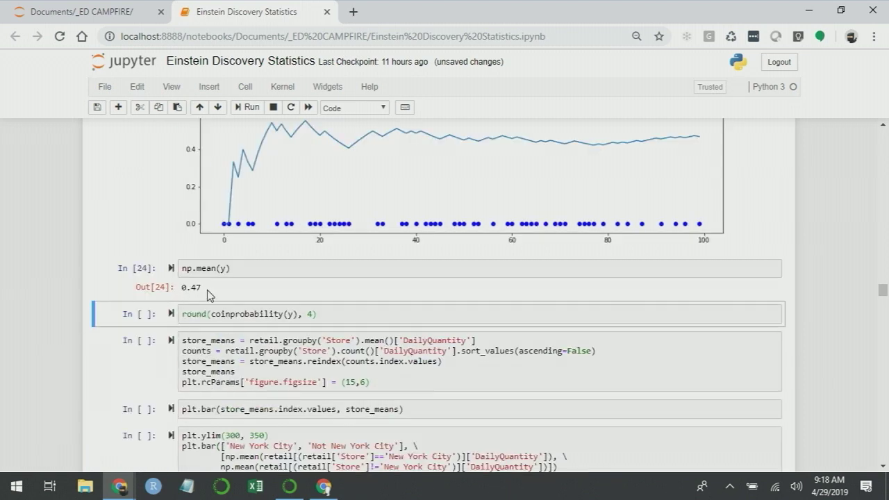
{"action": "scroll", "coordinate": [207, 295], "scroll_direction": "up", "scroll_amount": 2}
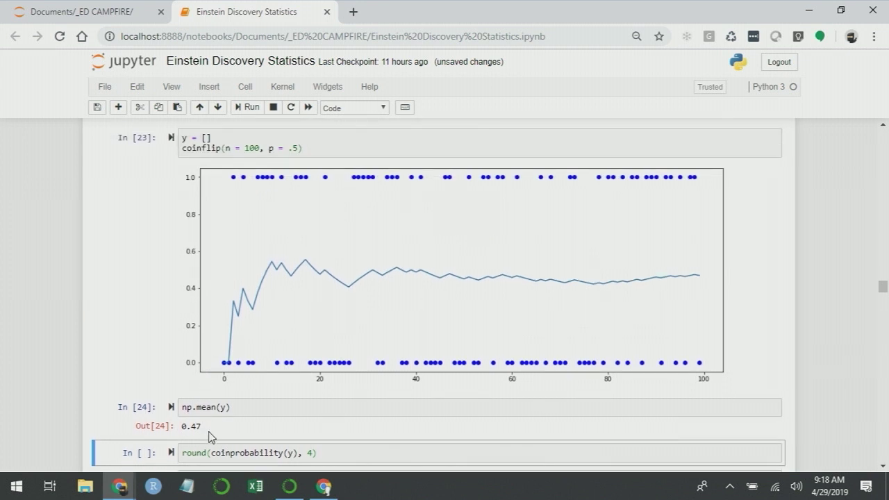
{"action": "left_click", "coordinate": [334, 452]}
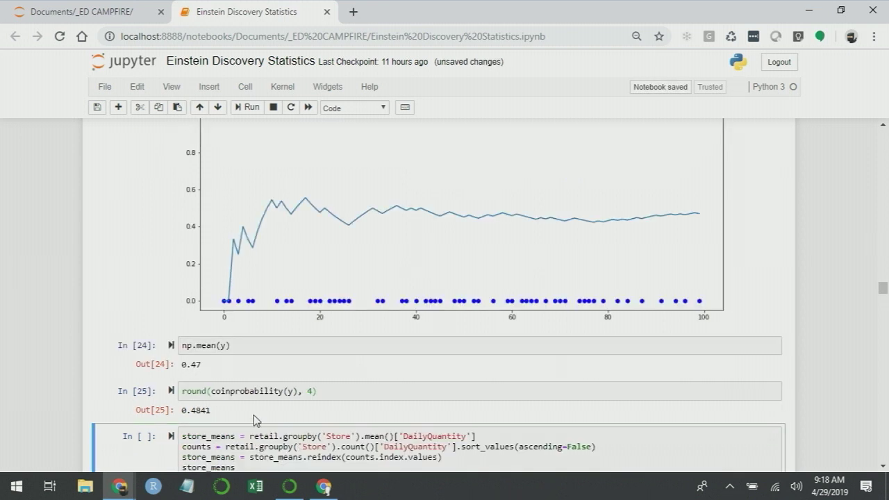
{"action": "left_click_drag", "start_coordinate": [179, 410], "coordinate": [216, 414]}
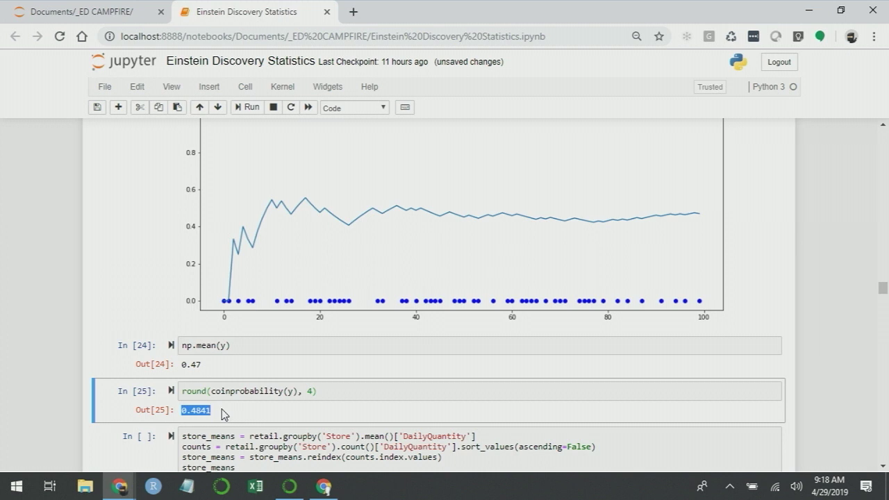
{"action": "left_click", "coordinate": [223, 414]}
{"action": "scroll", "coordinate": [224, 414], "scroll_direction": "down", "scroll_amount": 1}
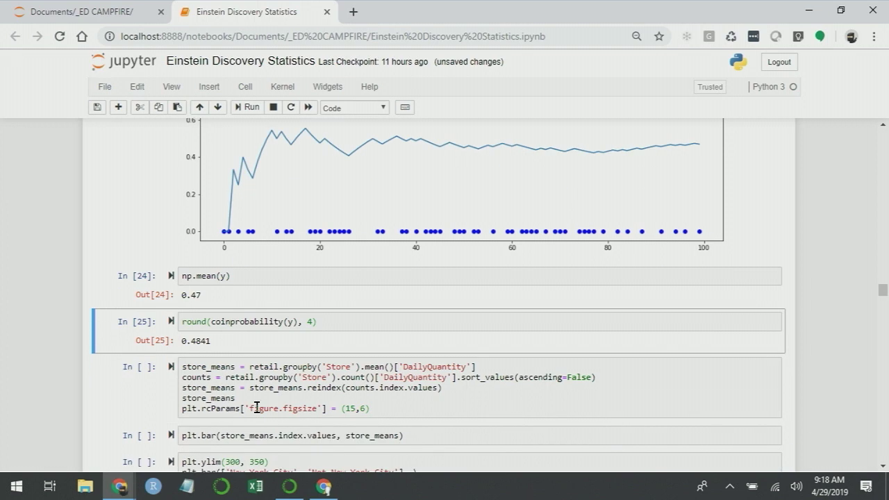
Run the cell computing store_means of DailyQuantity and the plt.bar(store_means.index.values, store_means) cell to chart the mean per store
{"action": "left_click", "coordinate": [381, 403]}
{"action": "key", "text": "shift+Return"}
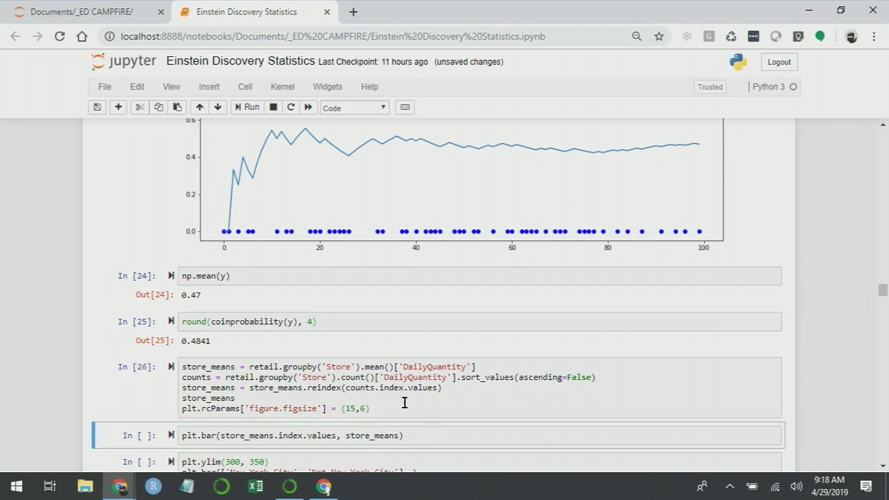
{"action": "key", "text": "shift+Return"}
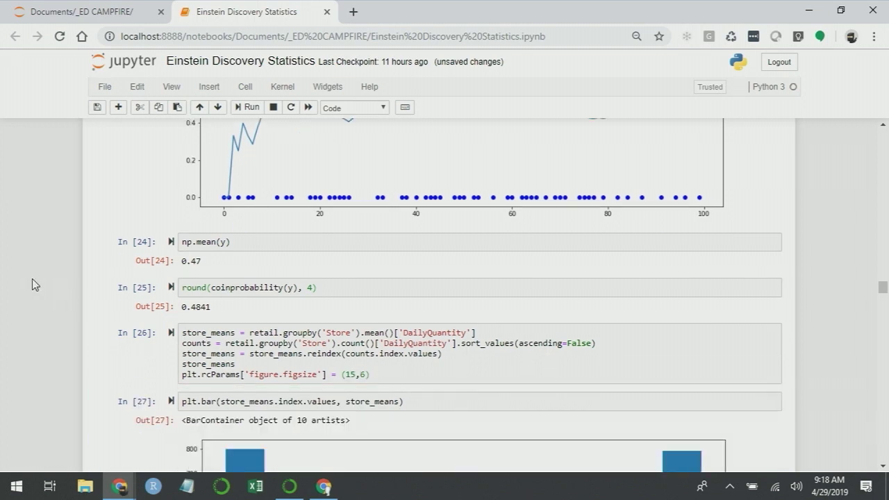
{"action": "scroll", "coordinate": [32, 278], "scroll_direction": "down", "scroll_amount": 4}
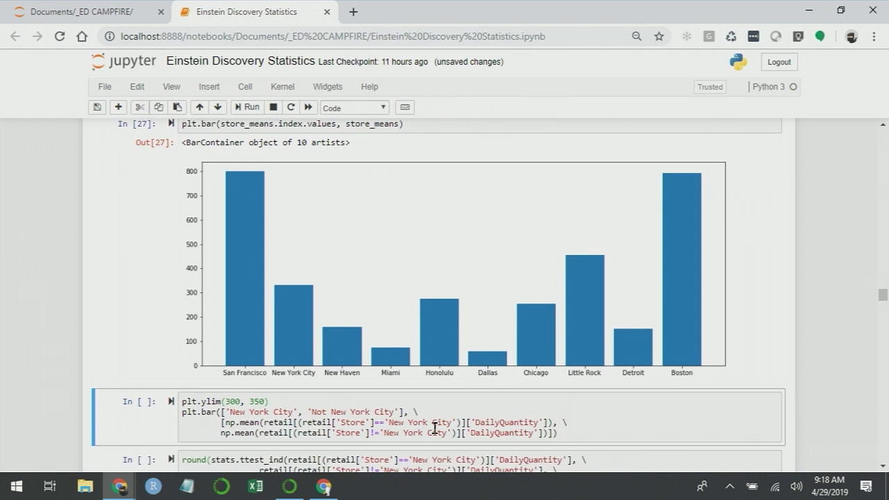
Run the cell that plots mean DailyQuantity for New York City against Not New York City with y-limits 300 to 350
{"action": "left_click", "coordinate": [555, 434]}
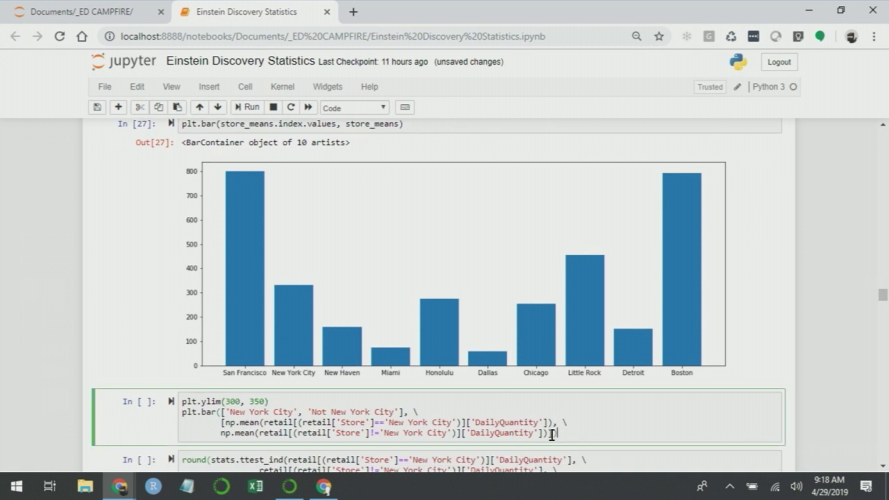
{"action": "key", "text": "shift+Return"}
{"action": "scroll", "coordinate": [468, 343], "scroll_direction": "down", "scroll_amount": 4}
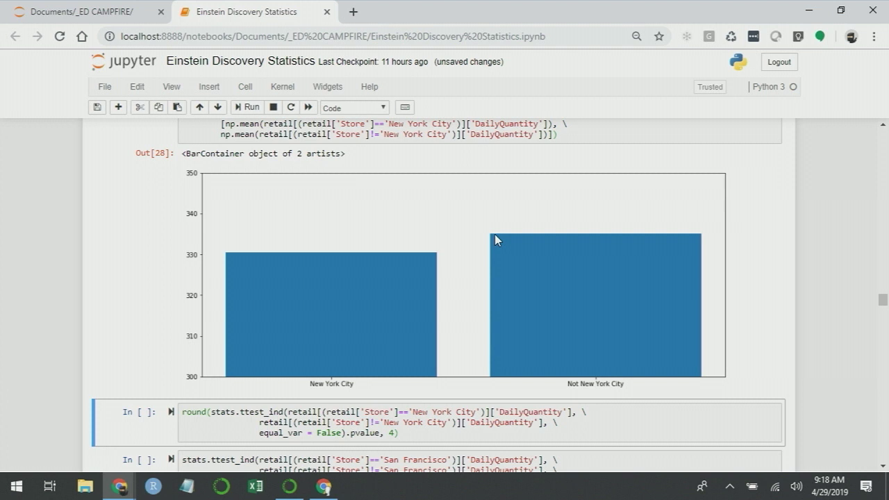
Run the stats.ttest_ind cell comparing New York City with all other stores, rounded to 4 decimals, and briefly highlight the p-value
{"action": "left_click", "coordinate": [431, 434]}
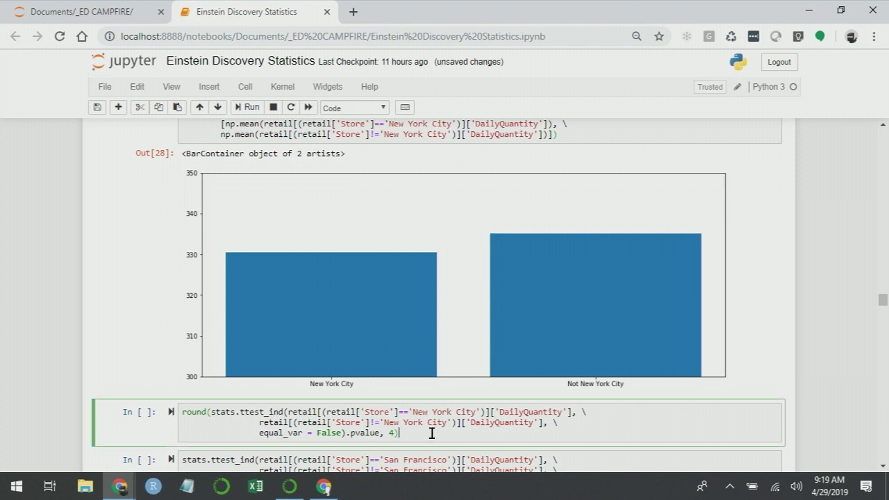
{"action": "key", "text": "shift+Return"}
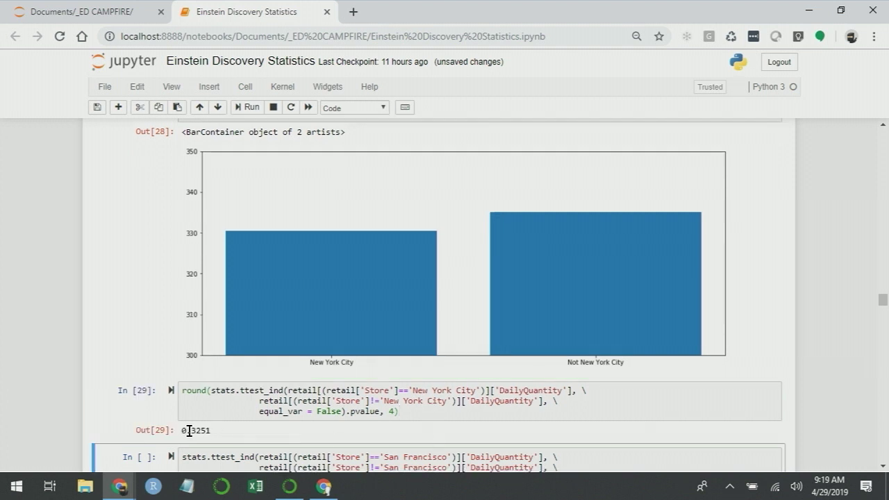
{"action": "left_click_drag", "start_coordinate": [182, 430], "coordinate": [202, 431]}
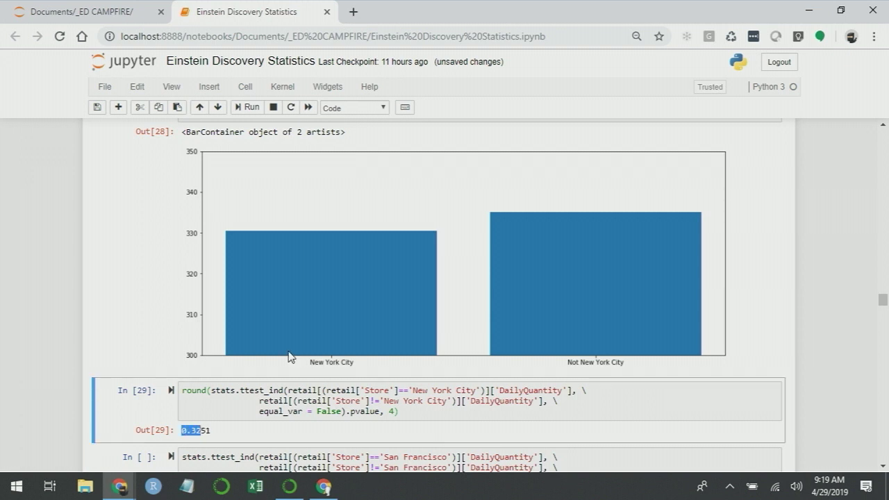
{"action": "left_click", "coordinate": [277, 431]}
Run the stats.ttest_ind cell comparing San Francisco with all other stores and highlight its p-value output
{"action": "scroll", "coordinate": [275, 428], "scroll_direction": "down", "scroll_amount": 1}
{"action": "left_click", "coordinate": [397, 406]}
{"action": "key", "text": "shift+Return"}
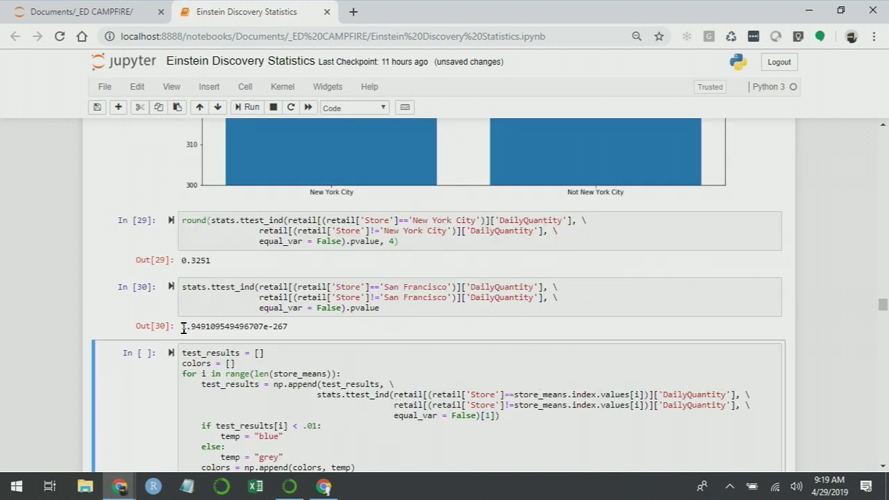
{"action": "left_click_drag", "start_coordinate": [183, 327], "coordinate": [298, 327]}
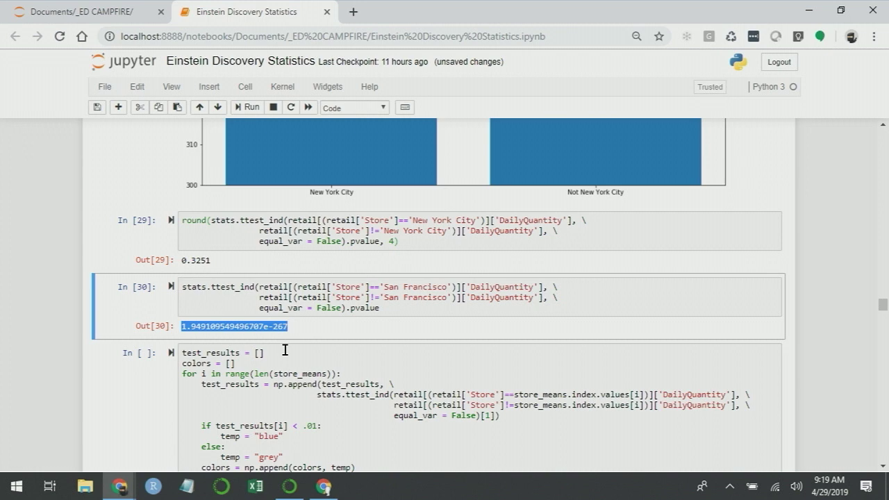
Plot the store means coloured by t-test significance at .01, and compare them with the DailyQuantity by City chart in Einstein Analytics
{"action": "left_click", "coordinate": [285, 350]}
{"action": "key", "text": "shift+Return"}
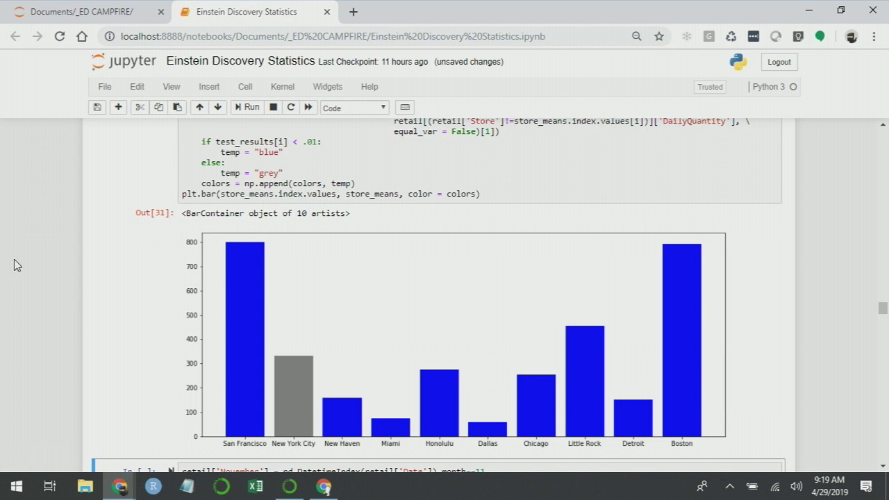
{"action": "key", "text": "alt+Tab"}
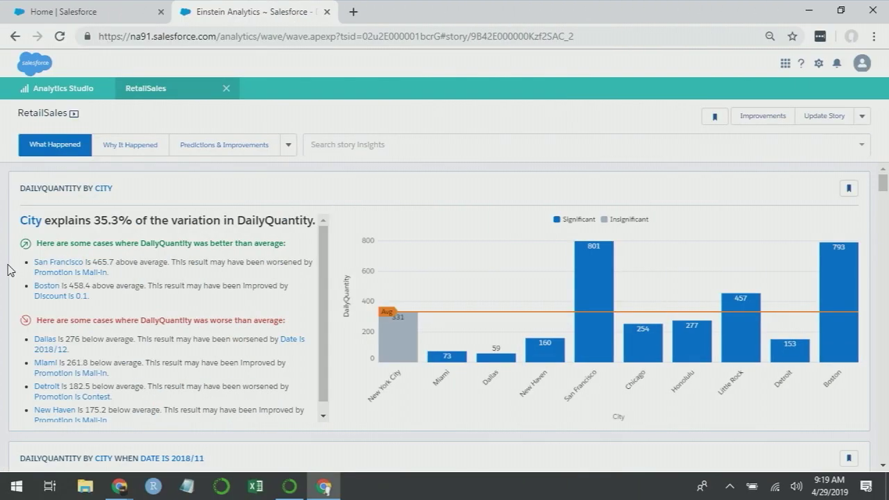
{"action": "mouse_move", "coordinate": [396, 350]}
{"action": "mouse_move", "coordinate": [592, 276]}
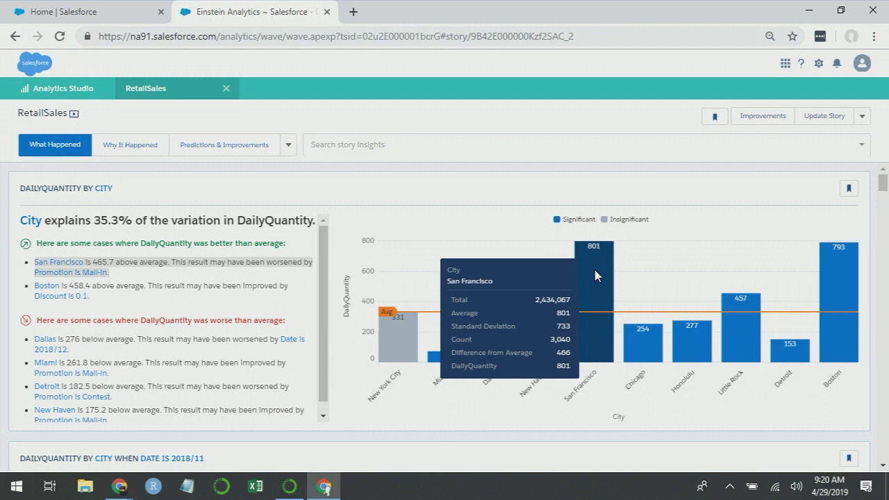
{"action": "mouse_move", "coordinate": [836, 280]}
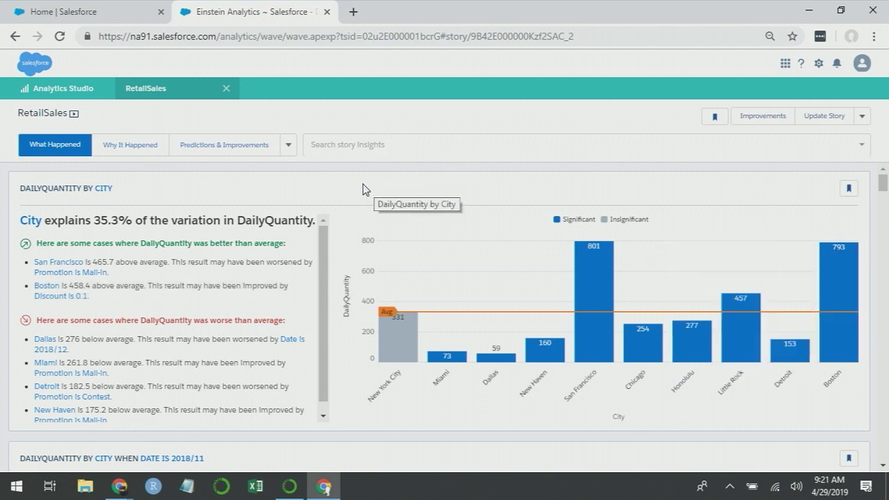
Examine the DailyQuantity by City when Date is 2018/11 insight, viewing the bar details for San Francisco and Chicago
{"action": "scroll", "coordinate": [337, 228], "scroll_direction": "down", "scroll_amount": 4}
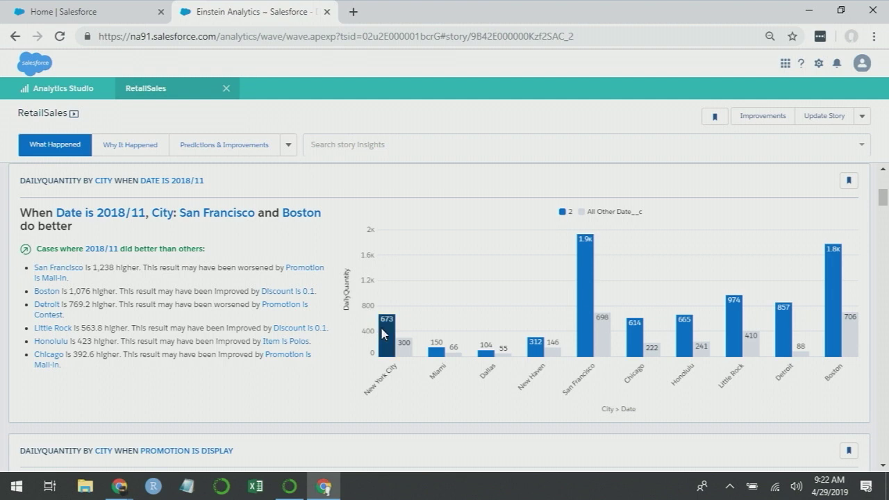
{"action": "mouse_move", "coordinate": [379, 325]}
{"action": "mouse_move", "coordinate": [583, 284]}
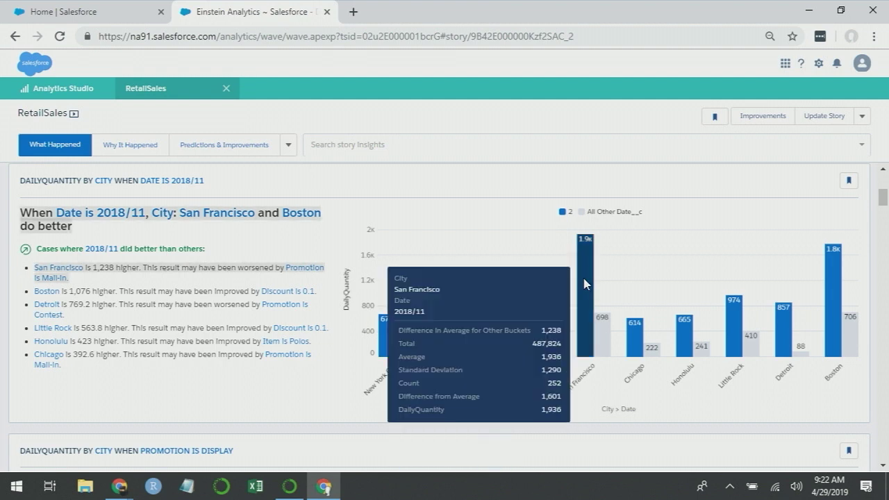
{"action": "mouse_move", "coordinate": [636, 339]}
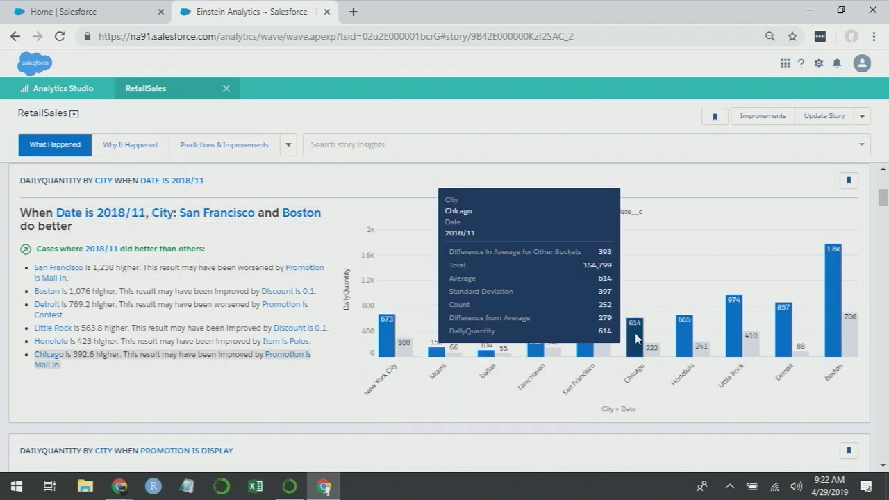
{"action": "mouse_move", "coordinate": [653, 353]}
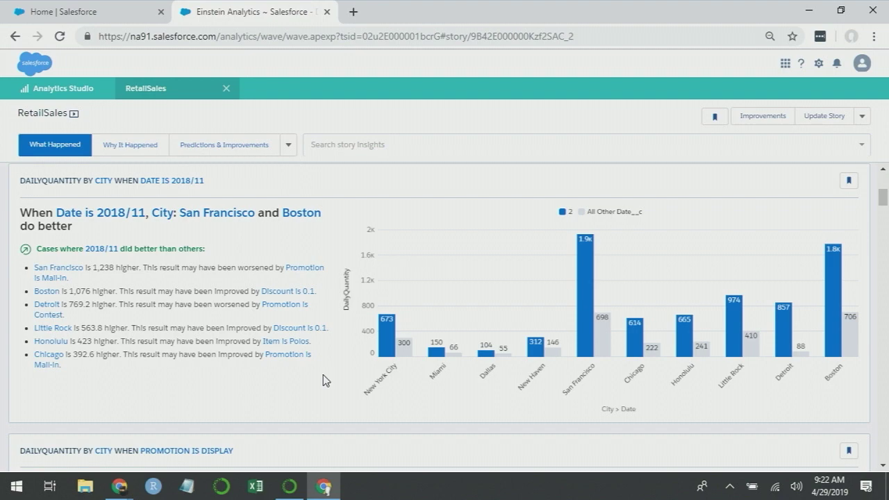
Switch to the Jupyter notebook, list the first 10 San Francisco rows where November is False, and compare them with the November rows
{"action": "key", "text": "alt+Tab"}
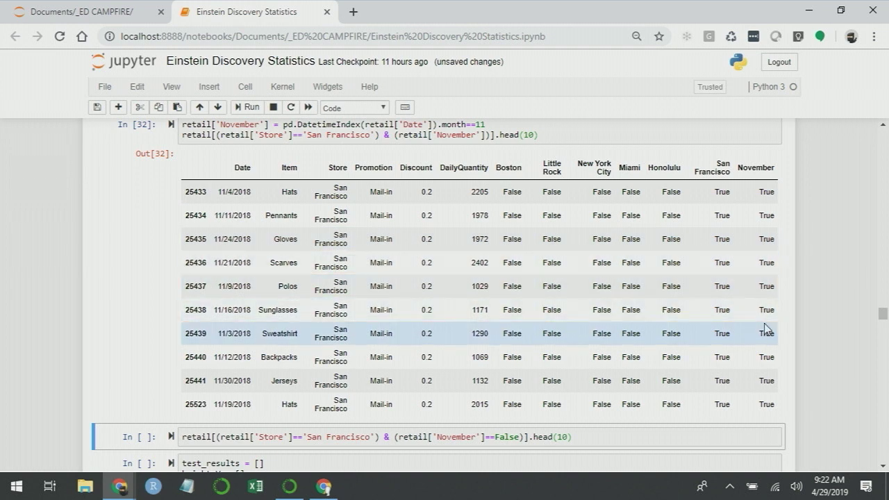
{"action": "left_click", "coordinate": [664, 430]}
{"action": "key", "text": "shift+Return"}
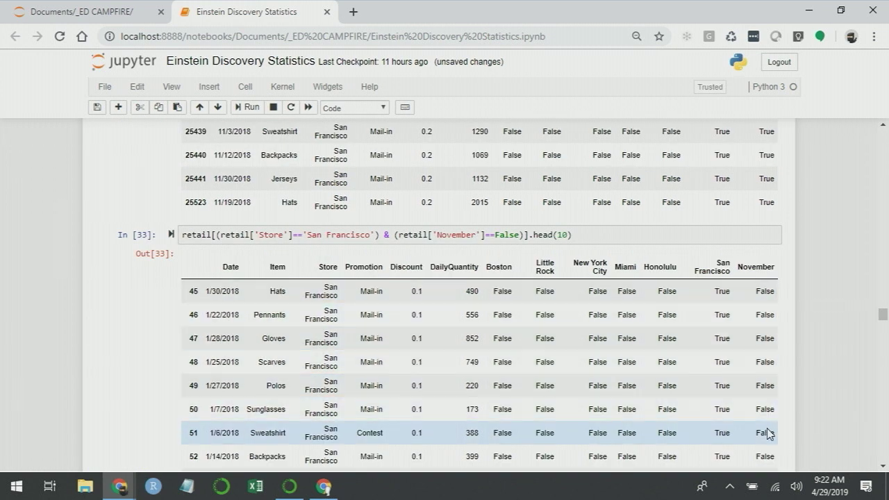
{"action": "scroll", "coordinate": [767, 429], "scroll_direction": "up", "scroll_amount": 3}
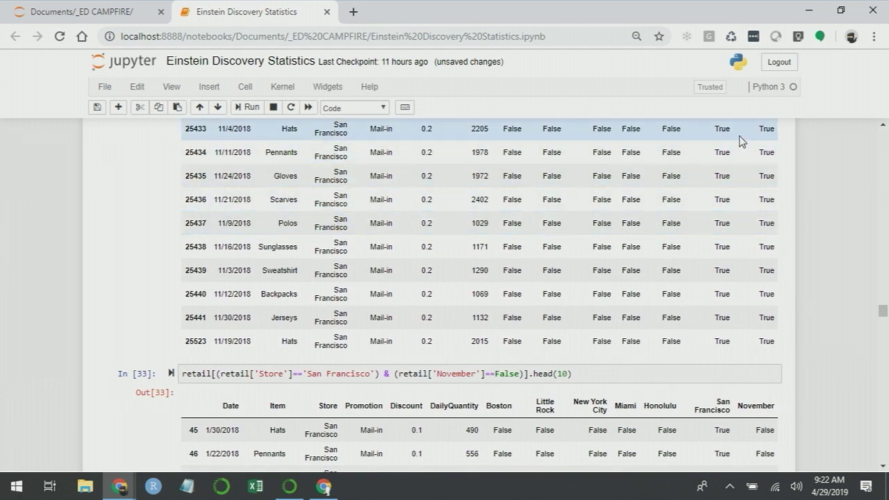
{"action": "scroll", "coordinate": [773, 270], "scroll_direction": "down", "scroll_amount": 3}
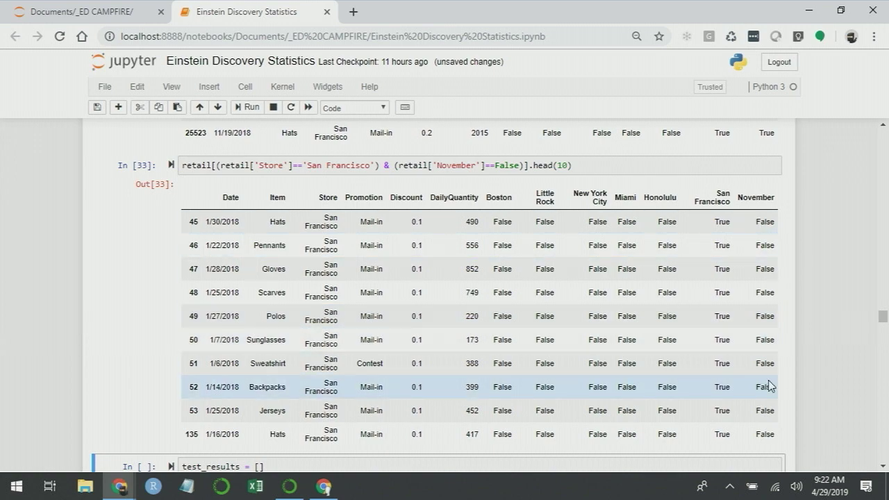
{"action": "scroll", "coordinate": [767, 387], "scroll_direction": "down", "scroll_amount": 1}
{"action": "left_click", "coordinate": [442, 427]}
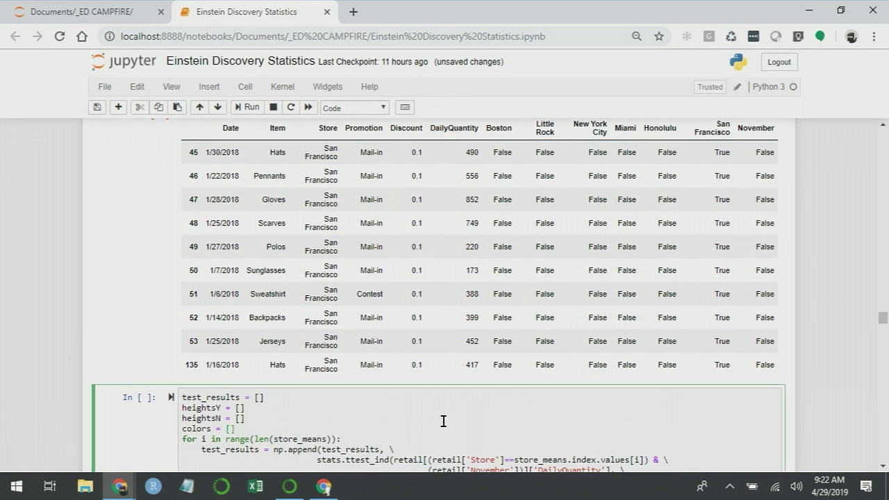
Return to the Einstein Analytics story and inspect the 2018/11 bars city by city, from New York City through San Francisco to Chicago
{"action": "key", "text": "alt+Tab"}
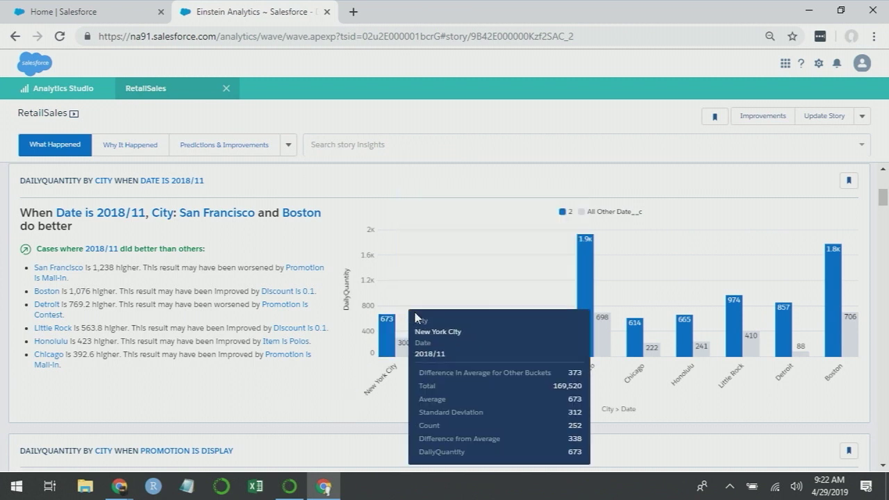
{"action": "mouse_move", "coordinate": [434, 356]}
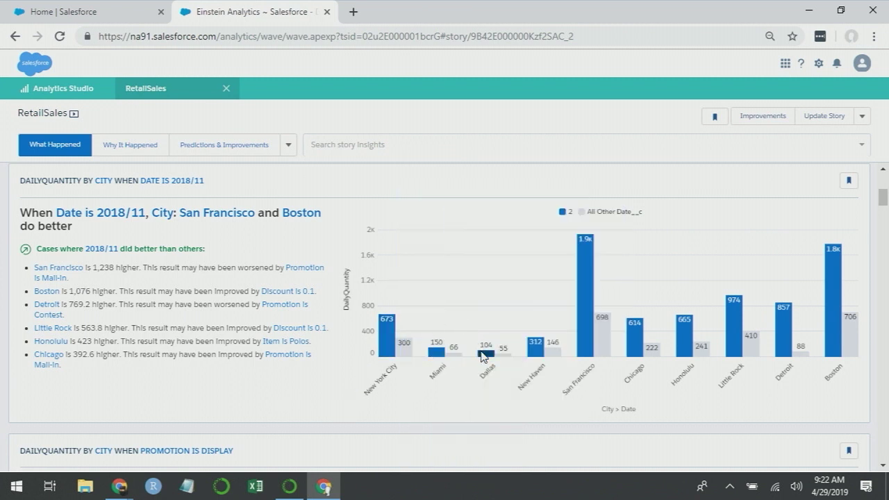
{"action": "mouse_move", "coordinate": [534, 352]}
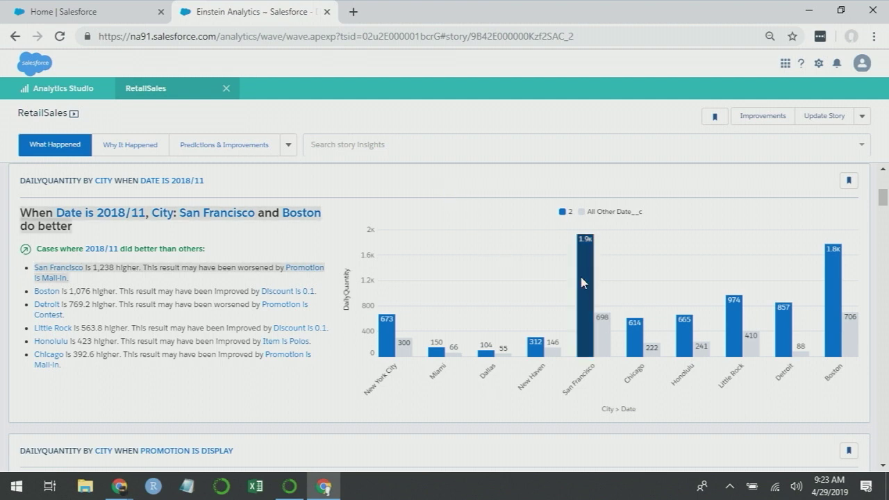
{"action": "mouse_move", "coordinate": [584, 281]}
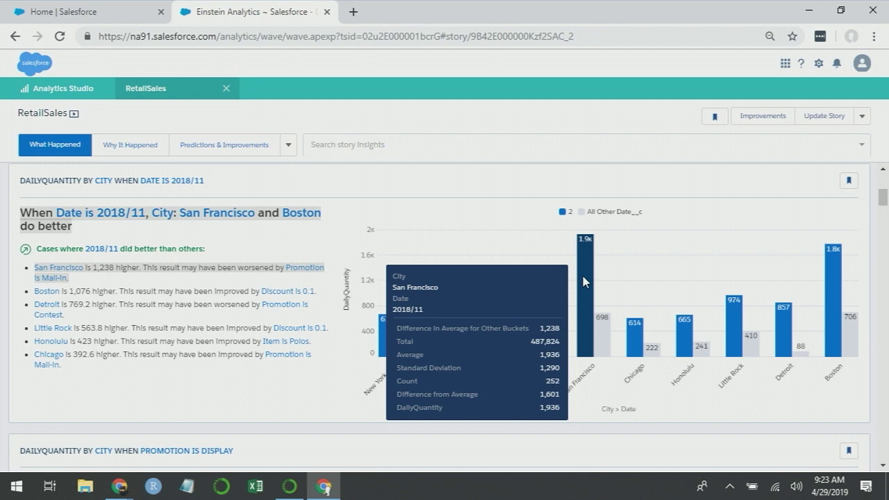
{"action": "mouse_move", "coordinate": [636, 340]}
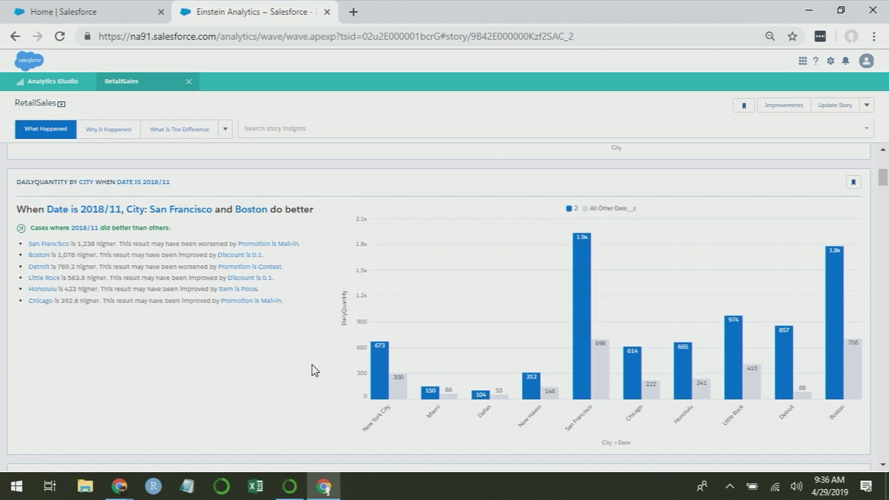
Switch back to the Jupyter notebook and run the cell that plots the red "Uniform Distribution" histogram under CENTRAL LIMIT THEOREM
{"action": "key", "text": "alt+Tab"}
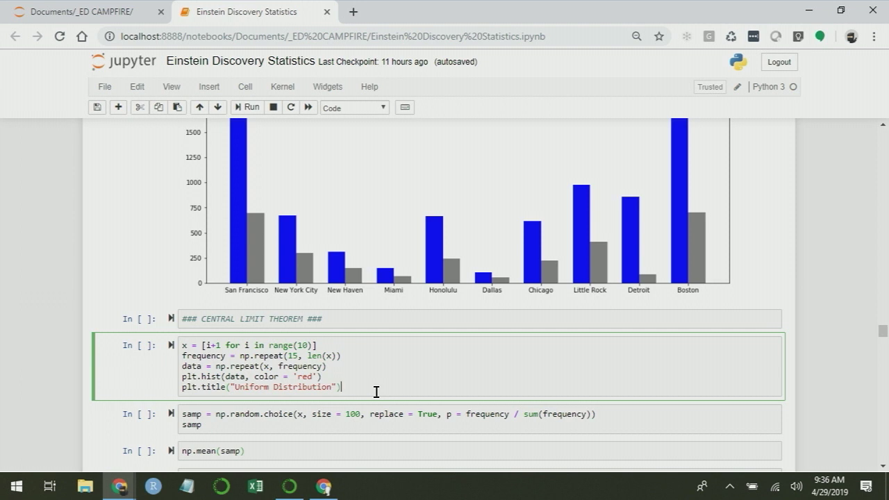
{"action": "key", "text": "shift+Return"}
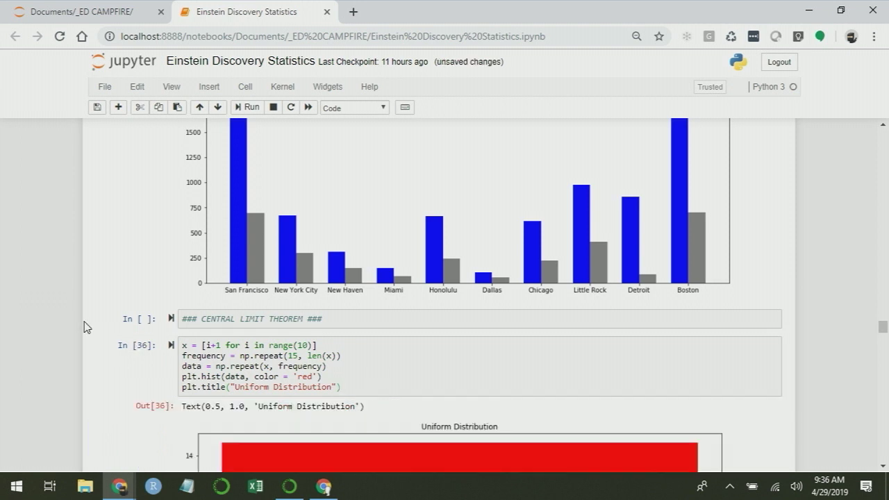
{"action": "scroll", "coordinate": [69, 313], "scroll_direction": "down", "scroll_amount": 3}
{"action": "scroll", "coordinate": [68, 313], "scroll_direction": "down", "scroll_amount": 1}
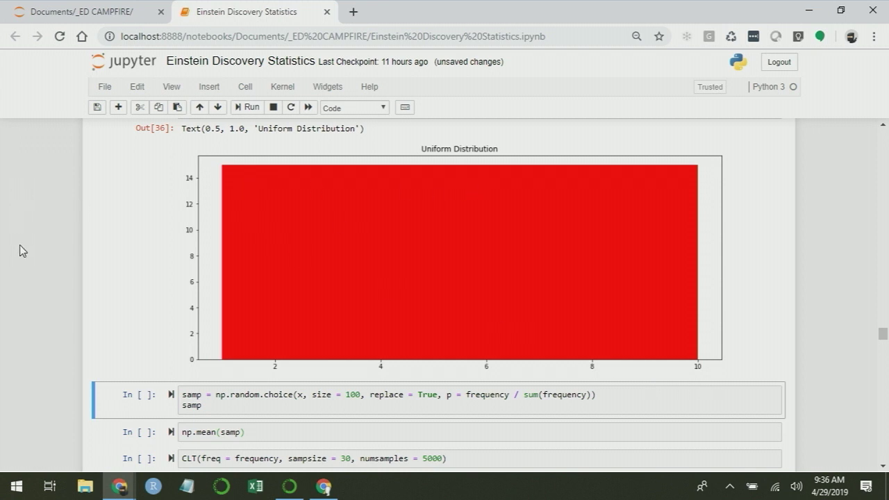
Draw a random sample of 100 values with replacement from the uniform distribution and compute np.mean(samp) by running their cells
{"action": "left_click", "coordinate": [252, 408]}
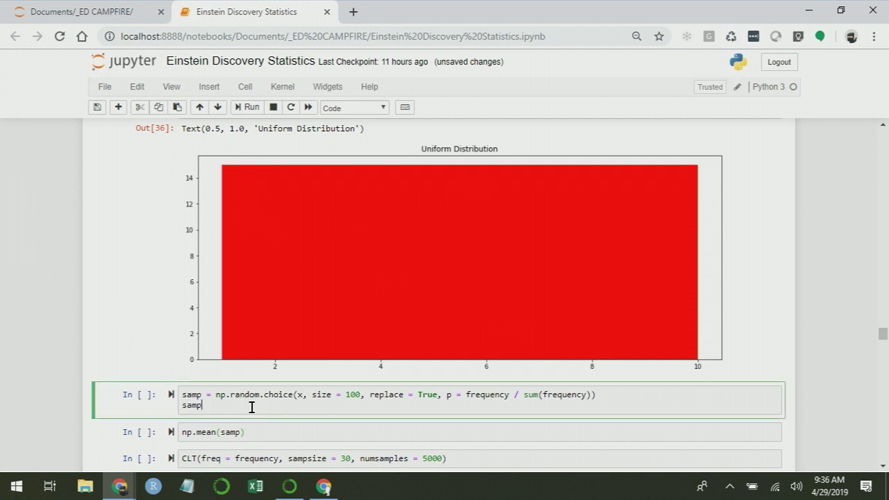
{"action": "key", "text": "shift+Return"}
{"action": "scroll", "coordinate": [294, 371], "scroll_direction": "down", "scroll_amount": 1}
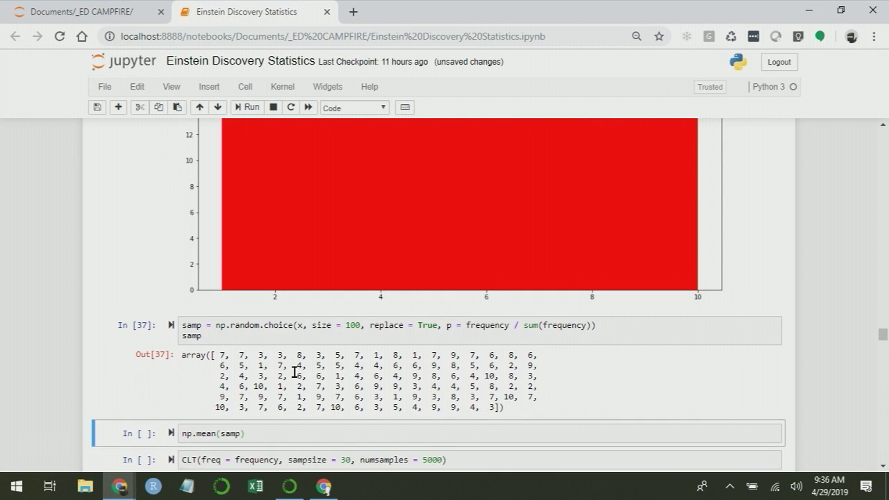
{"action": "left_click", "coordinate": [284, 434]}
{"action": "key", "text": "shift+Return"}
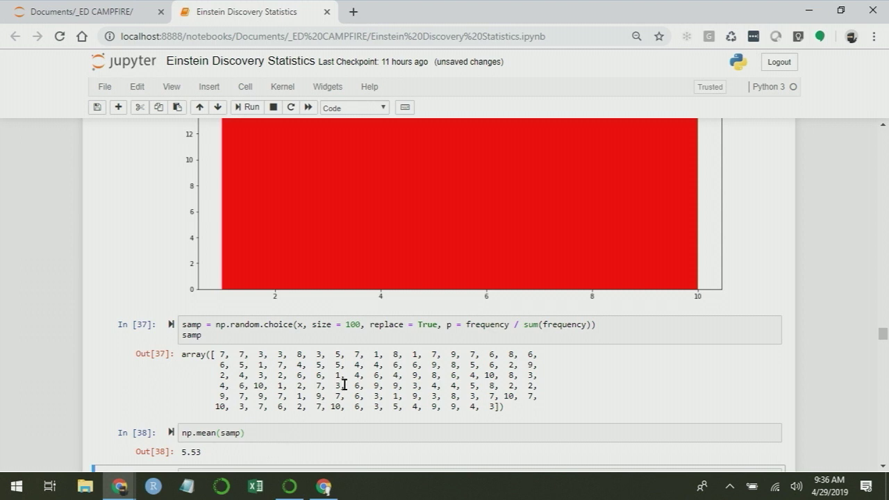
{"action": "scroll", "coordinate": [451, 298], "scroll_direction": "up", "scroll_amount": 1}
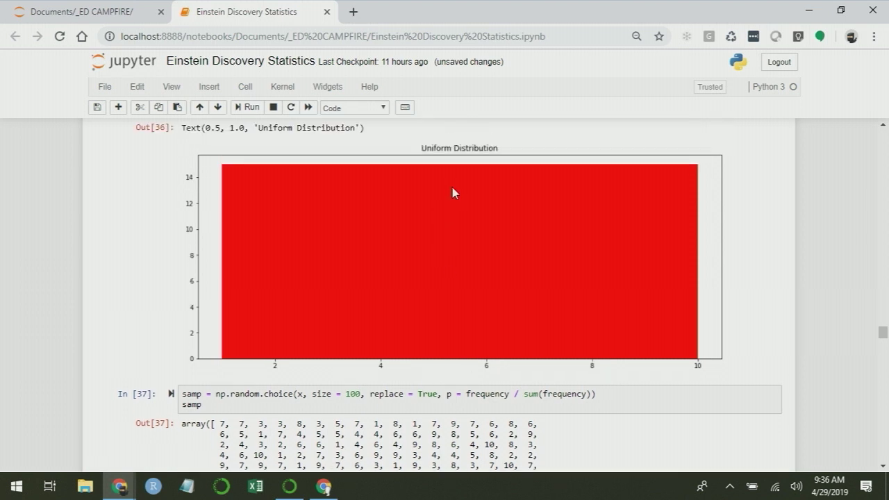
Run the CLT cell on the uniform distribution with sampsize 30 and numsamples 5000, and compare its histogram with the red one
{"action": "scroll", "coordinate": [455, 229], "scroll_direction": "down", "scroll_amount": 2}
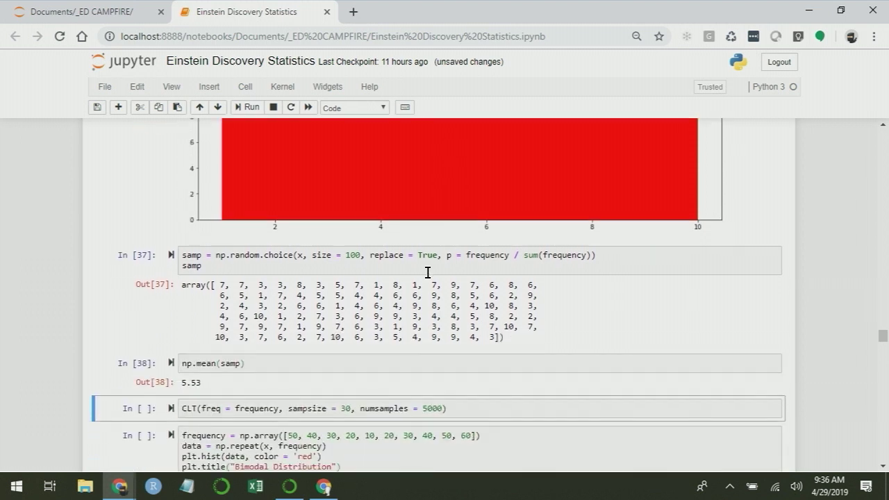
{"action": "left_click", "coordinate": [460, 408]}
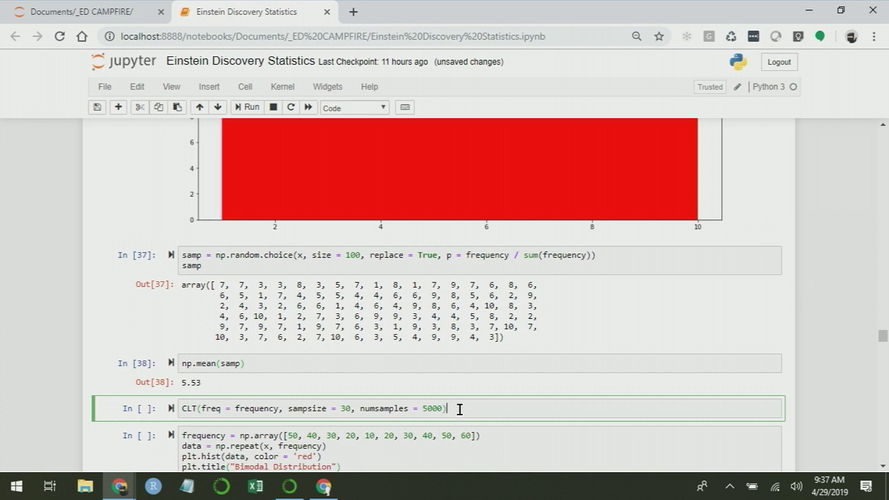
{"action": "key", "text": "shift+Return"}
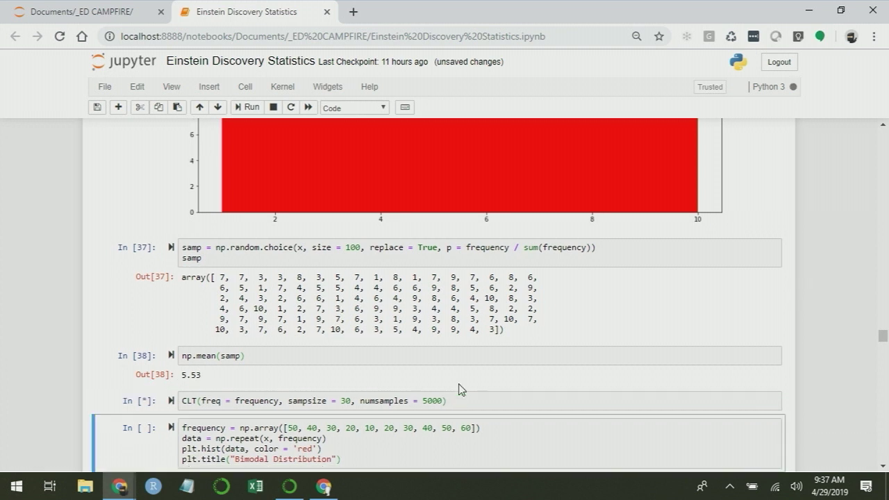
{"action": "scroll", "coordinate": [347, 202], "scroll_direction": "up", "scroll_amount": 3}
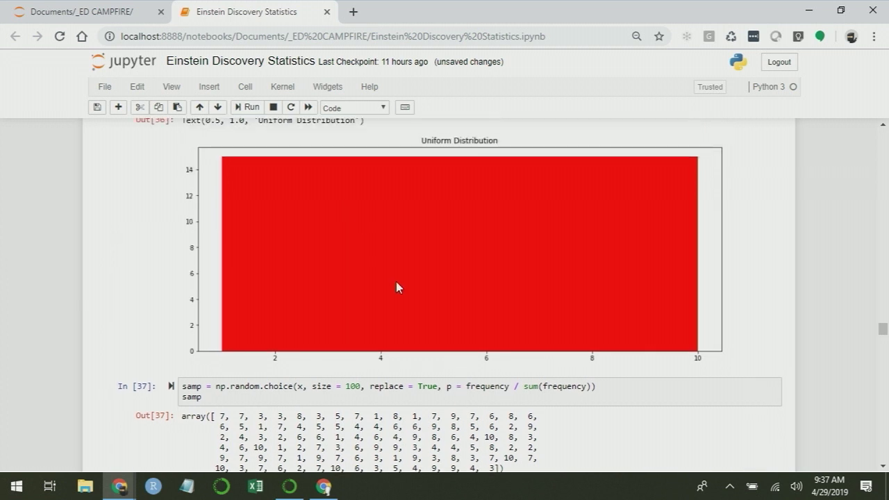
{"action": "scroll", "coordinate": [345, 389], "scroll_direction": "down", "scroll_amount": 1}
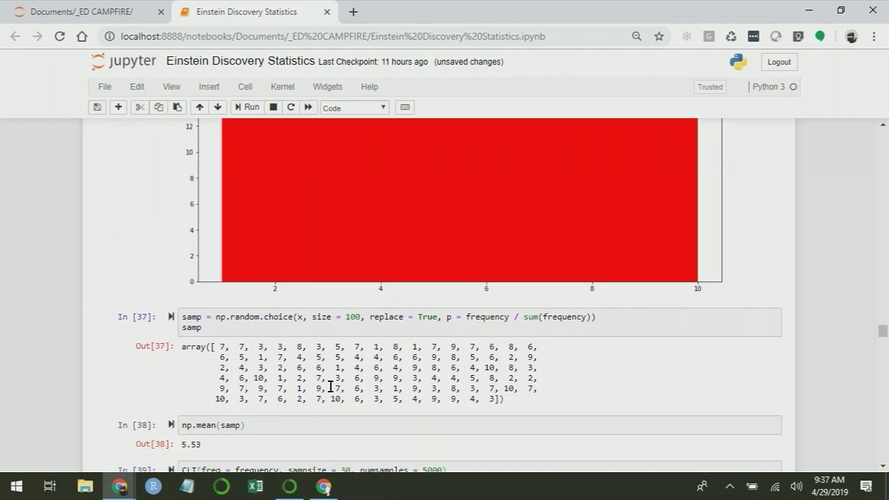
{"action": "scroll", "coordinate": [262, 363], "scroll_direction": "down", "scroll_amount": 4}
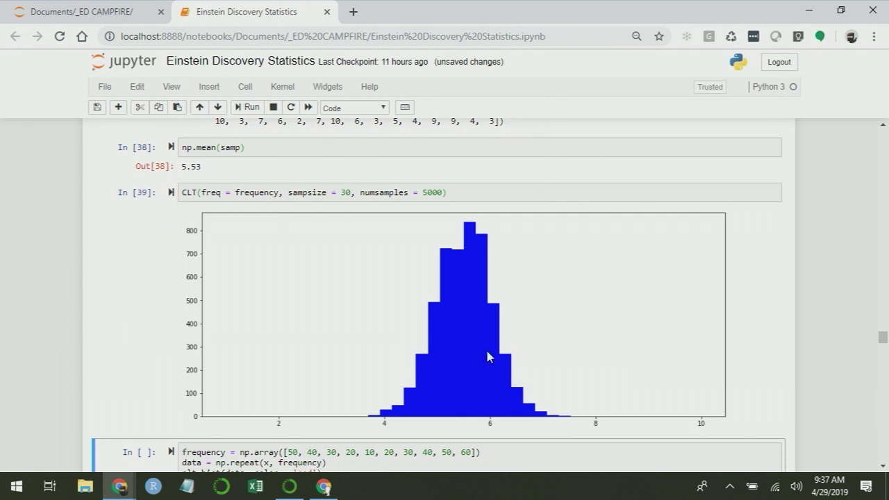
{"action": "scroll", "coordinate": [489, 356], "scroll_direction": "down", "scroll_amount": 1}
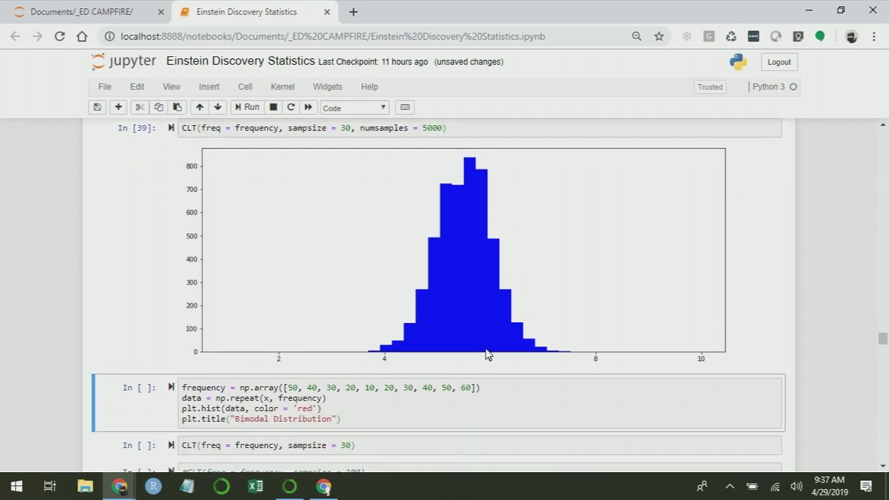
Plot the red "Bimodal Distribution" histogram and run CLT on that frequency with sampsize 30 to compare the two charts
{"action": "left_click", "coordinate": [374, 415]}
{"action": "key", "text": "shift+Return"}
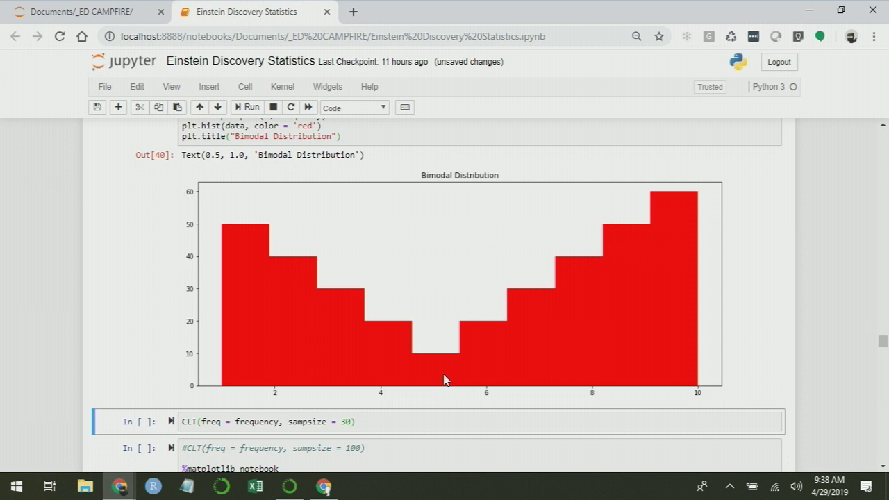
{"action": "left_click", "coordinate": [406, 416]}
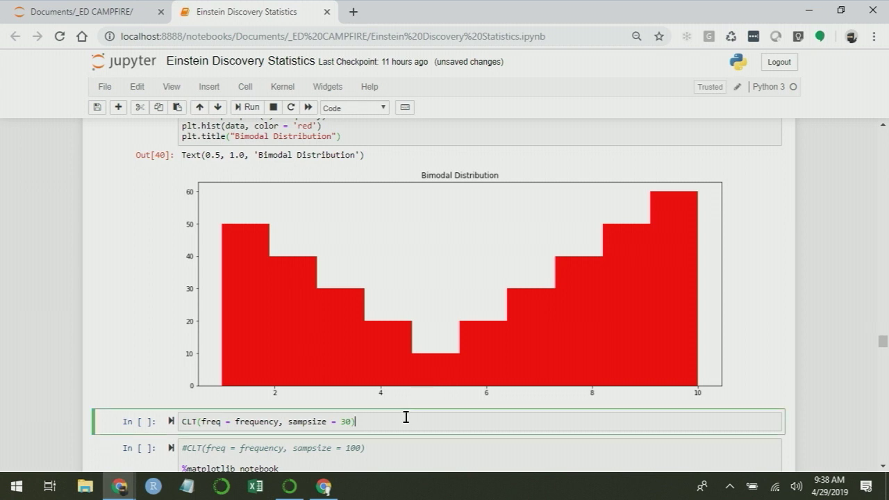
{"action": "key", "text": "shift+Return"}
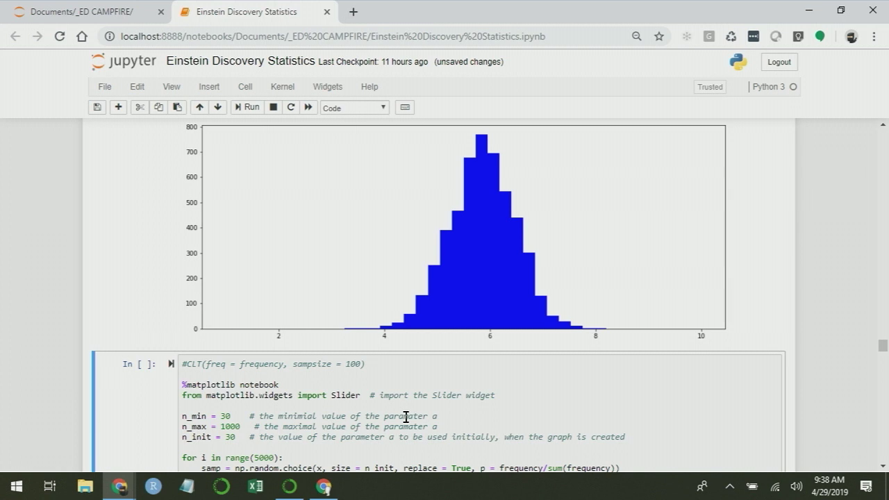
{"action": "scroll", "coordinate": [406, 417], "scroll_direction": "up", "scroll_amount": 3}
{"action": "scroll", "coordinate": [407, 416], "scroll_direction": "down", "scroll_amount": 2}
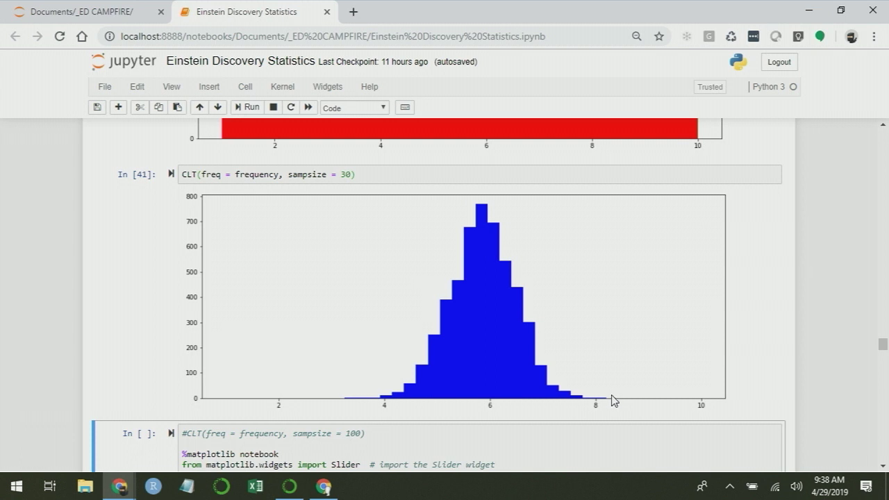
Run the Slider widget cell that builds the interactive "Central Limit Theorem and Sample Size" histogram
{"action": "scroll", "coordinate": [613, 401], "scroll_direction": "down", "scroll_amount": 1}
{"action": "left_click", "coordinate": [532, 400]}
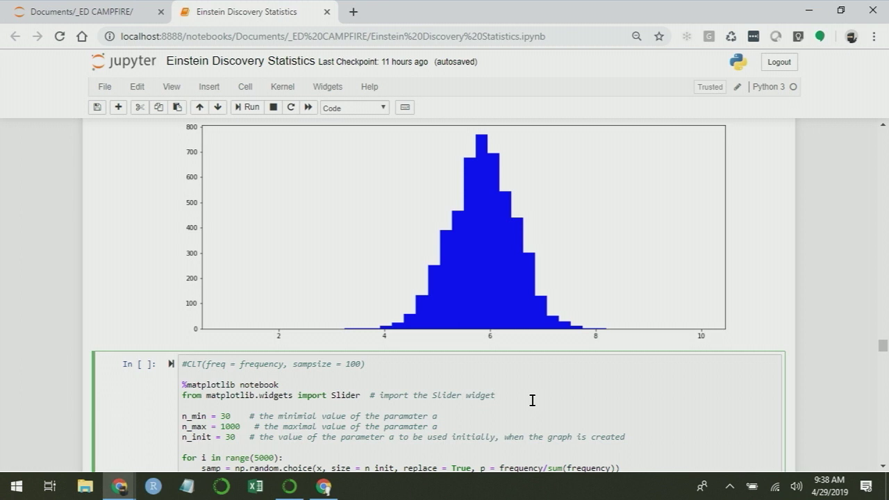
{"action": "key", "text": "shift+Return"}
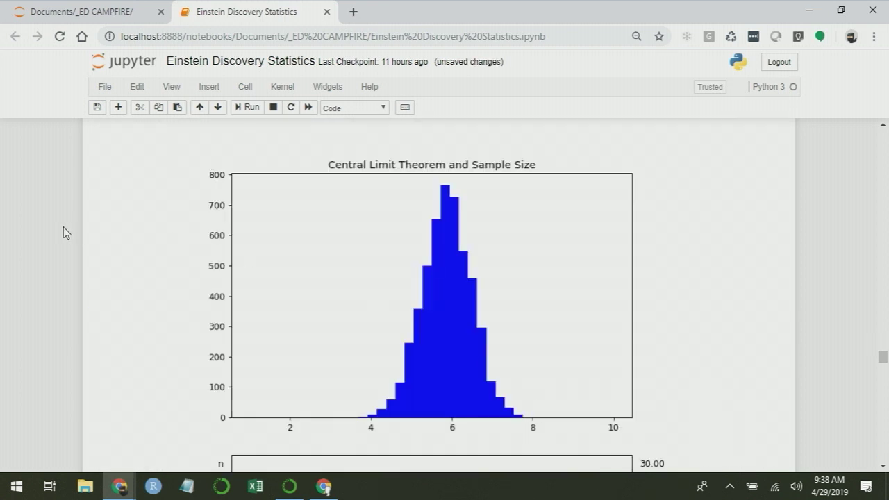
Raise the sample size n in stages through 284 to 593 on the interactive histogram, and stop the plot's interaction
{"action": "left_click", "coordinate": [884, 468]}
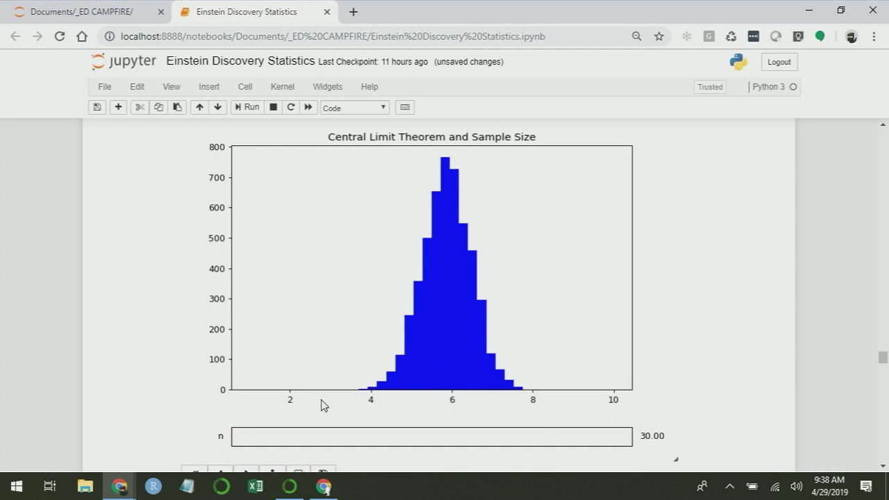
{"action": "left_click", "coordinate": [250, 445]}
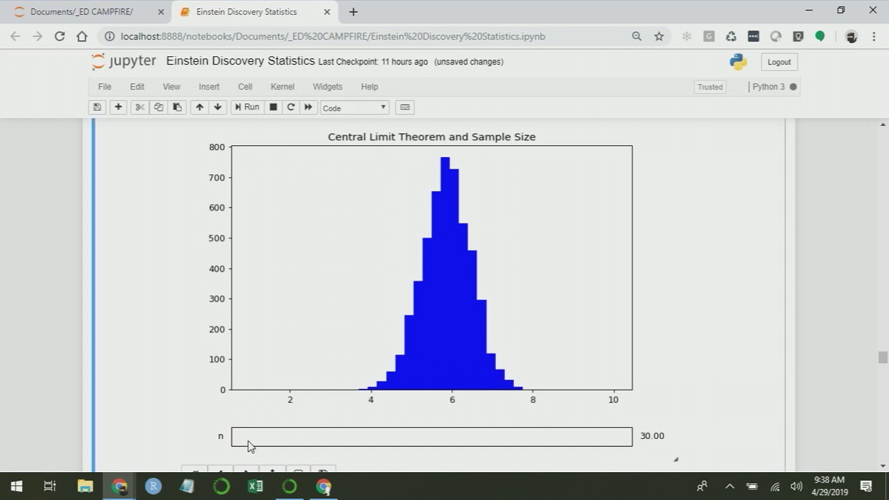
{"action": "left_click", "coordinate": [288, 443]}
{"action": "left_click", "coordinate": [341, 438]}
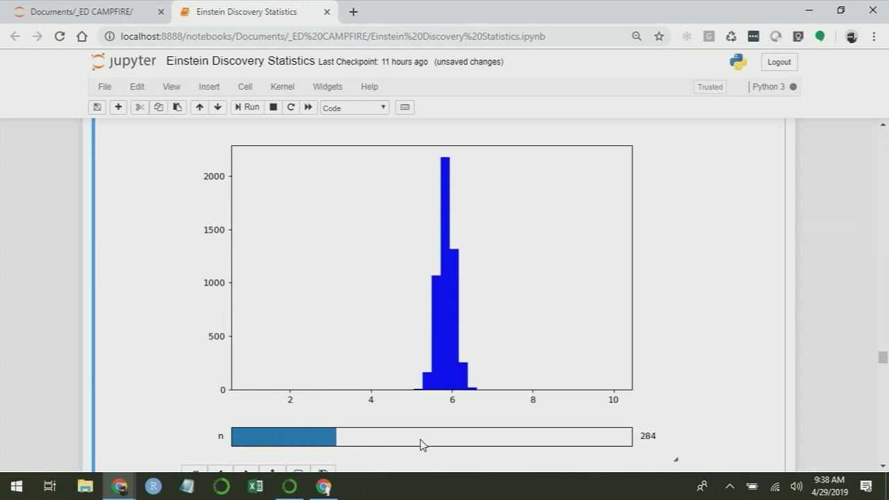
{"action": "left_click", "coordinate": [421, 439]}
{"action": "left_click", "coordinate": [465, 443]}
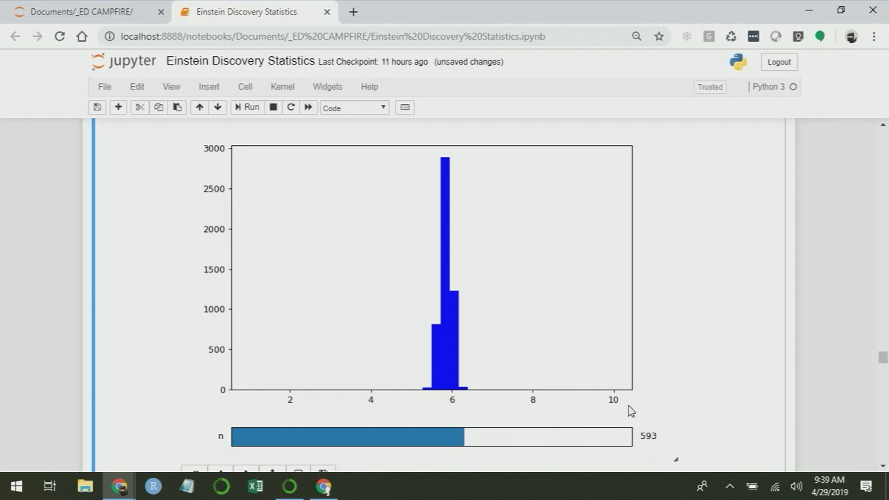
{"action": "scroll", "coordinate": [691, 208], "scroll_direction": "up", "scroll_amount": 1}
{"action": "left_click", "coordinate": [669, 149]}
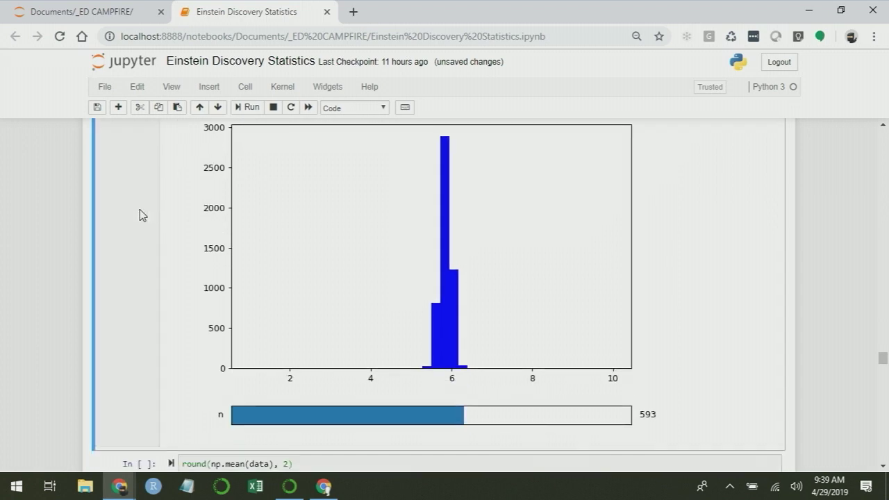
Compute the mean of the bimodal data rounded to two decimals by running its cell, and compare it with the histogram
{"action": "scroll", "coordinate": [140, 209], "scroll_direction": "down", "scroll_amount": 2}
{"action": "scroll", "coordinate": [310, 257], "scroll_direction": "up", "scroll_amount": 2}
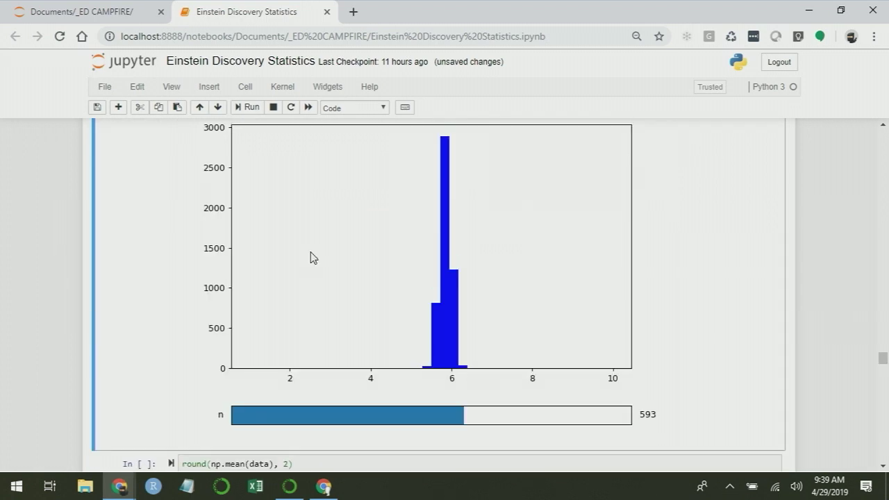
{"action": "left_click", "coordinate": [356, 466]}
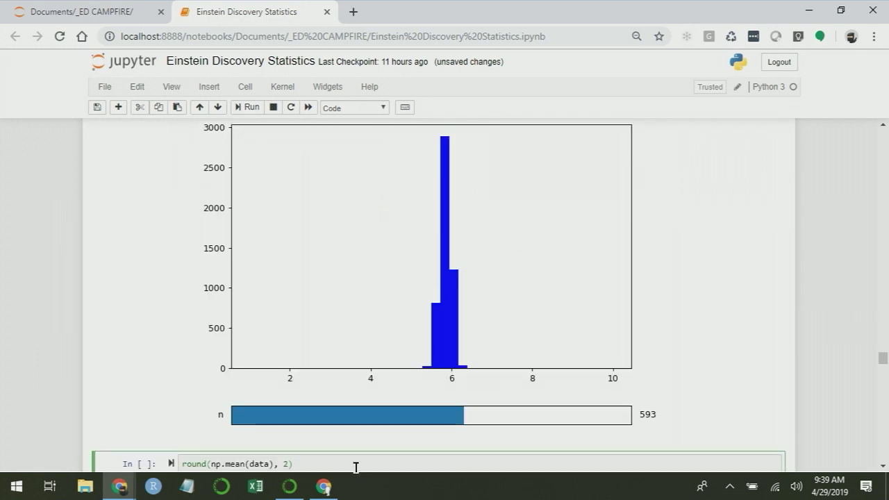
{"action": "key", "text": "shift+Return"}
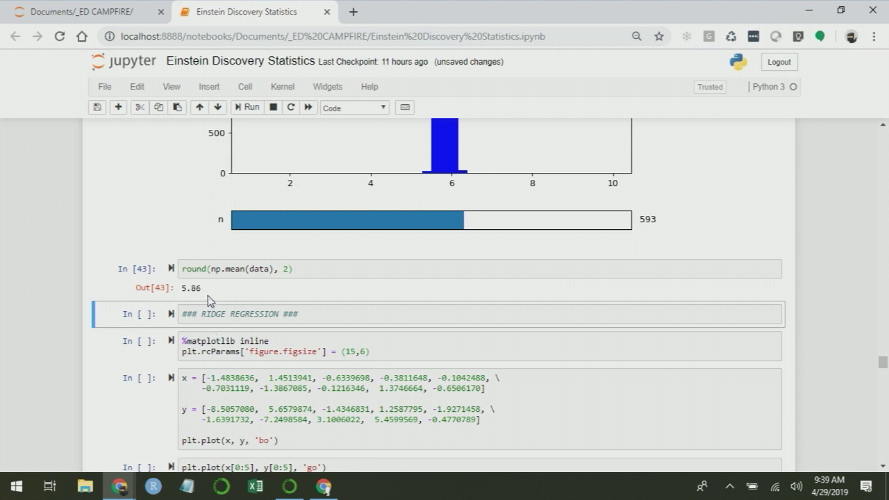
{"action": "scroll", "coordinate": [208, 300], "scroll_direction": "up", "scroll_amount": 3}
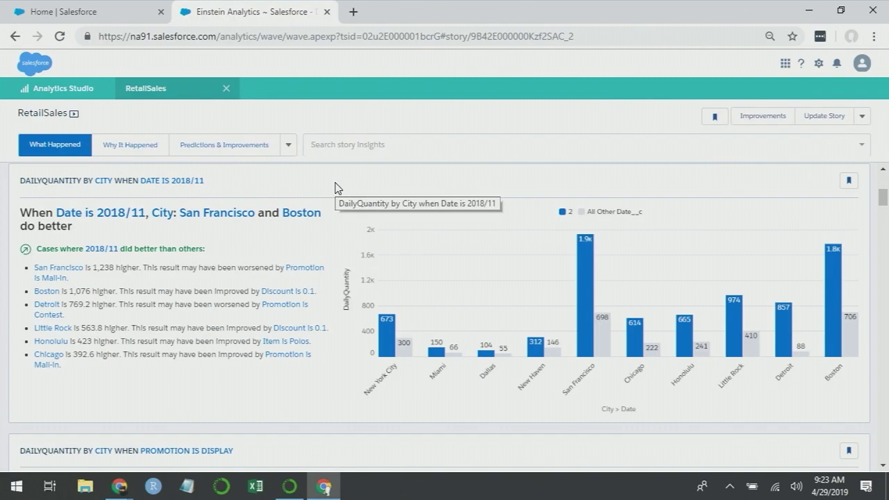
Return to the Einstein Analytics story and inspect the 2018/11 point in the DailyQuantity by Date chart
{"action": "scroll", "coordinate": [335, 188], "scroll_direction": "down", "scroll_amount": 4}
{"action": "scroll", "coordinate": [336, 188], "scroll_direction": "down", "scroll_amount": 4}
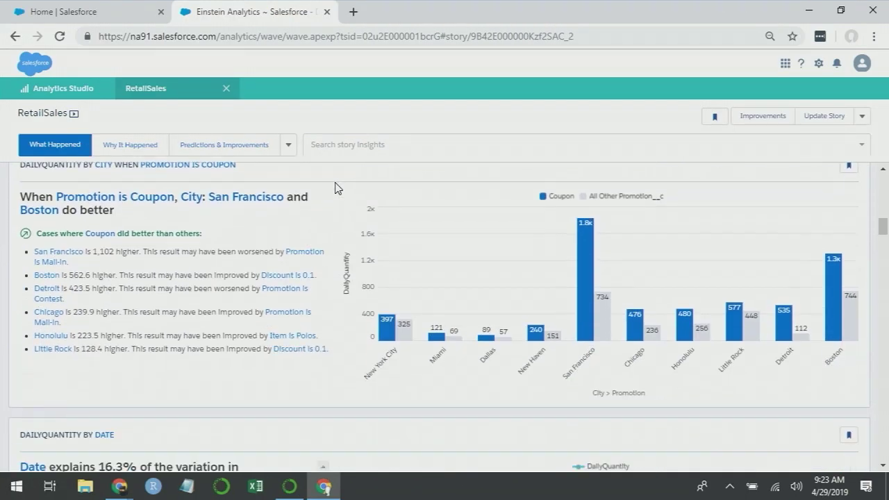
{"action": "scroll", "coordinate": [336, 187], "scroll_direction": "down", "scroll_amount": 3}
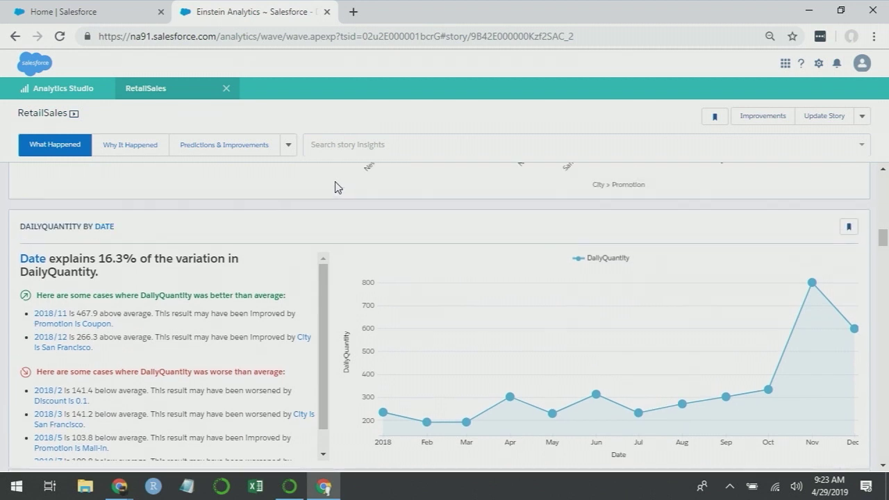
{"action": "scroll", "coordinate": [281, 262], "scroll_direction": "down", "scroll_amount": 1}
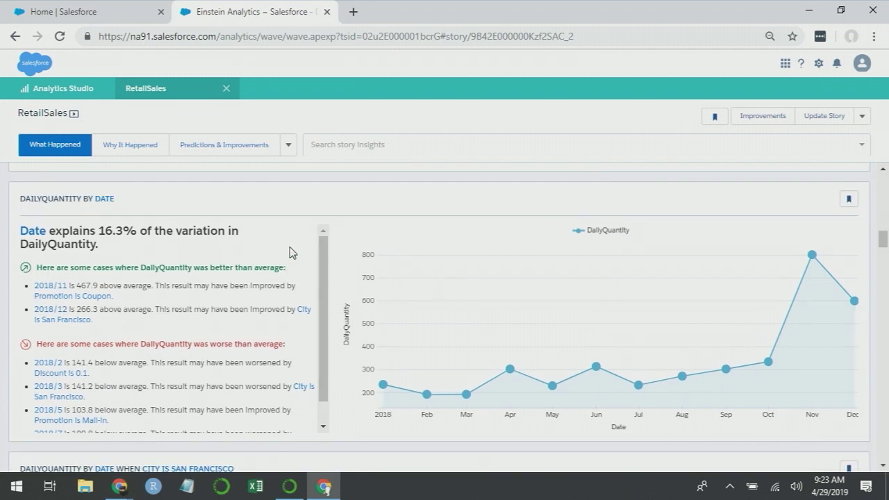
{"action": "mouse_move", "coordinate": [812, 254]}
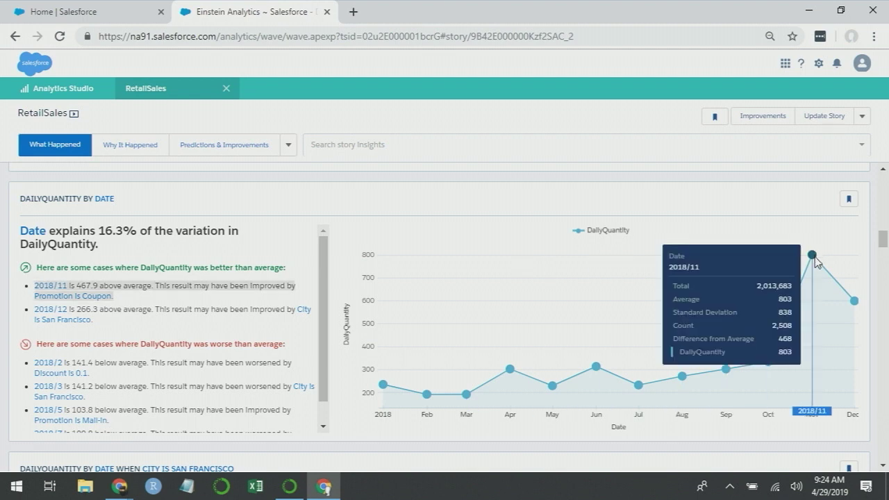